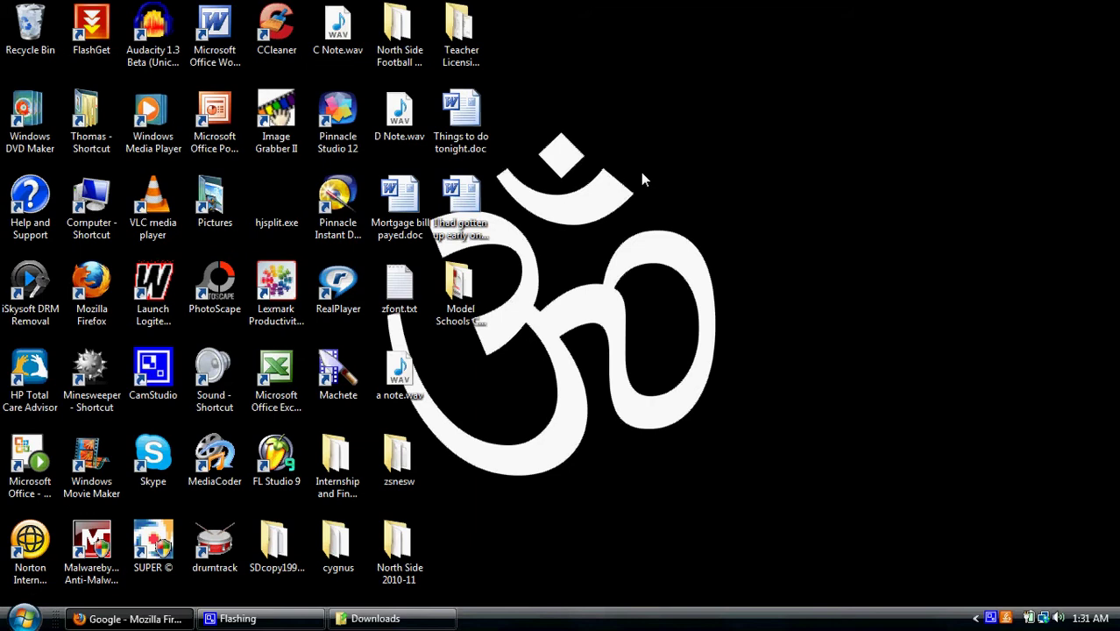
Step: Select the Audacity 1.3 Beta (Unicode) shortcut on the desktop
left_click(153, 63)
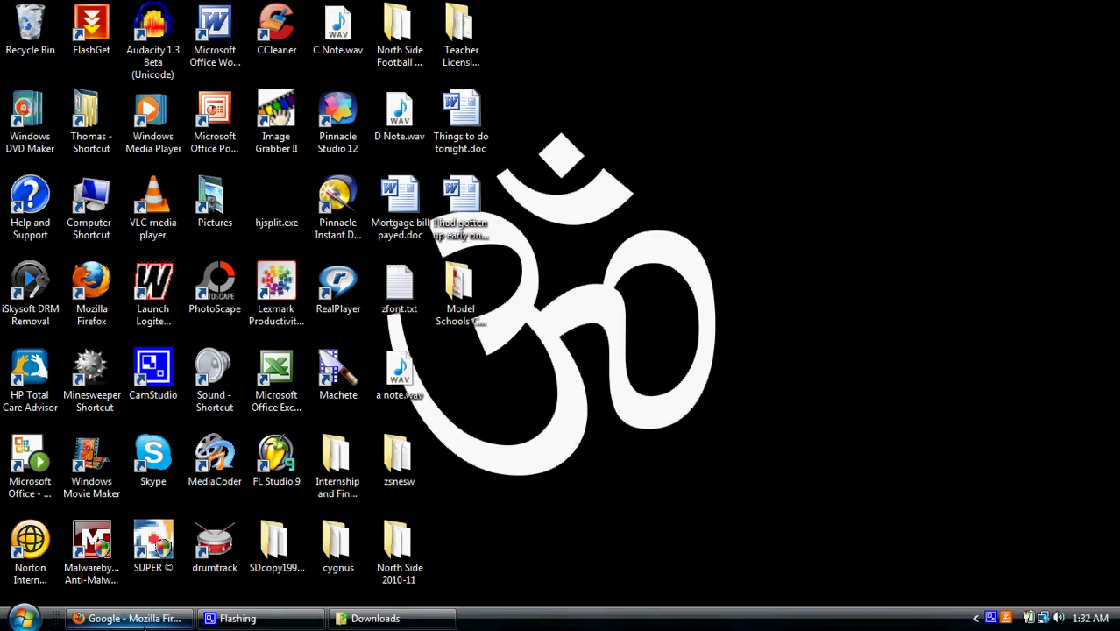
Step: Restore Firefox, search Google for 'audacity' and open the audacity.sourceforge.net homepage's download box
left_click(144, 622)
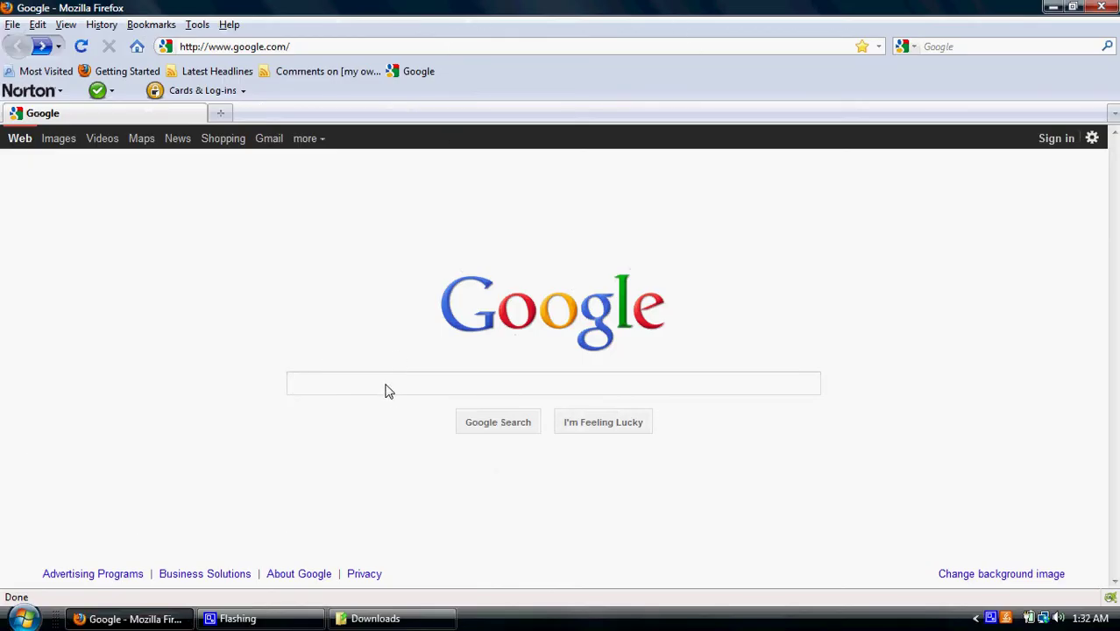
type("audacity")
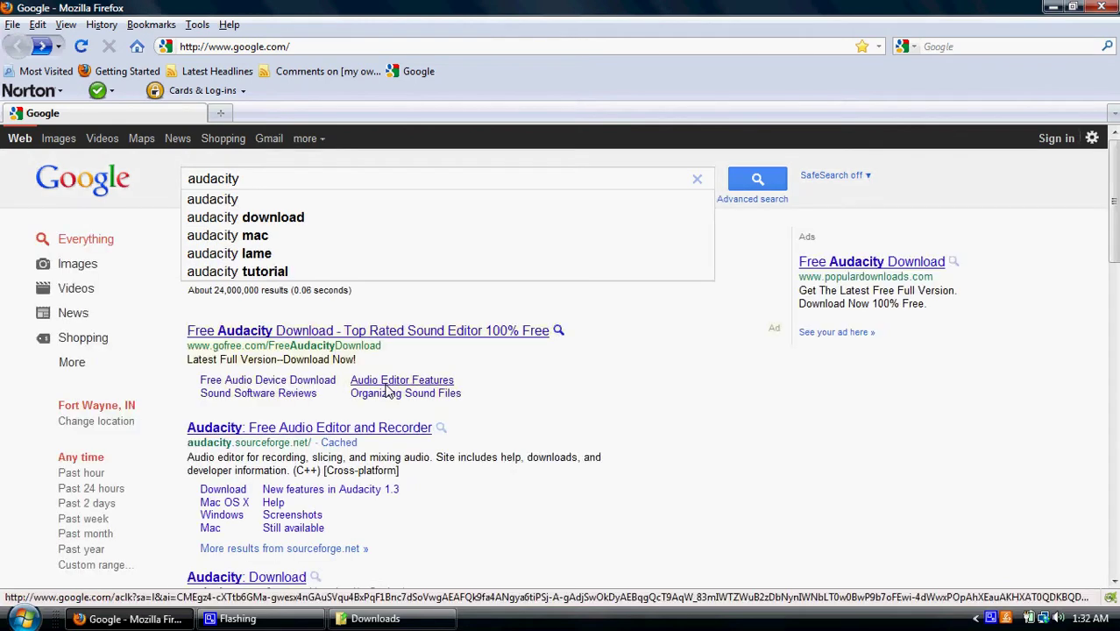
left_click(314, 430)
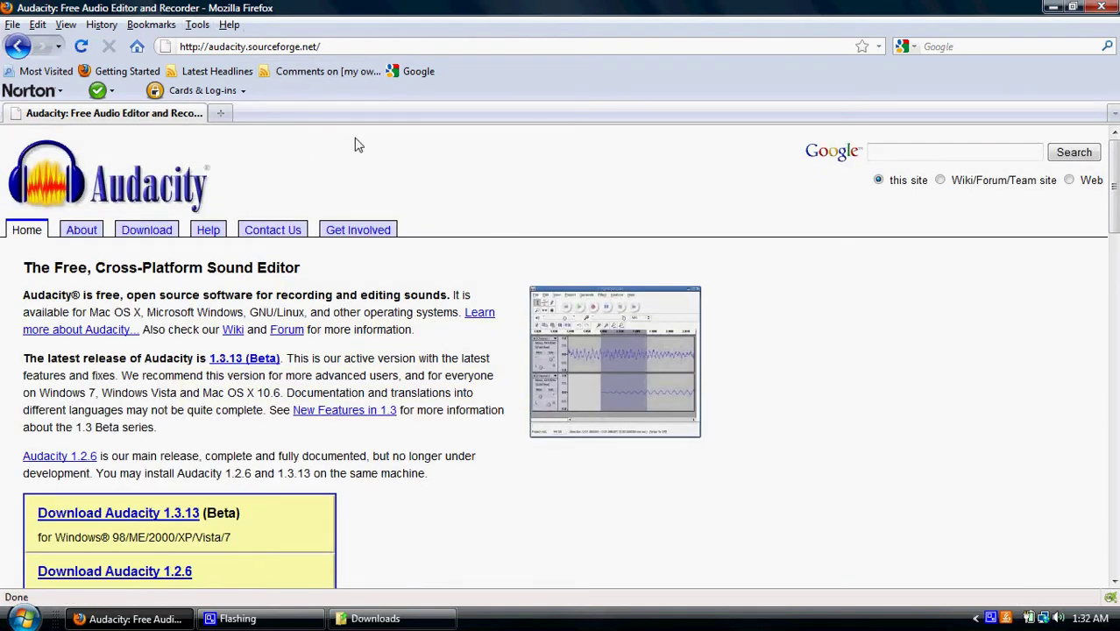
scroll(403, 168, "down", 4)
scroll(403, 168, "up", 4)
scroll(464, 399, "down", 4)
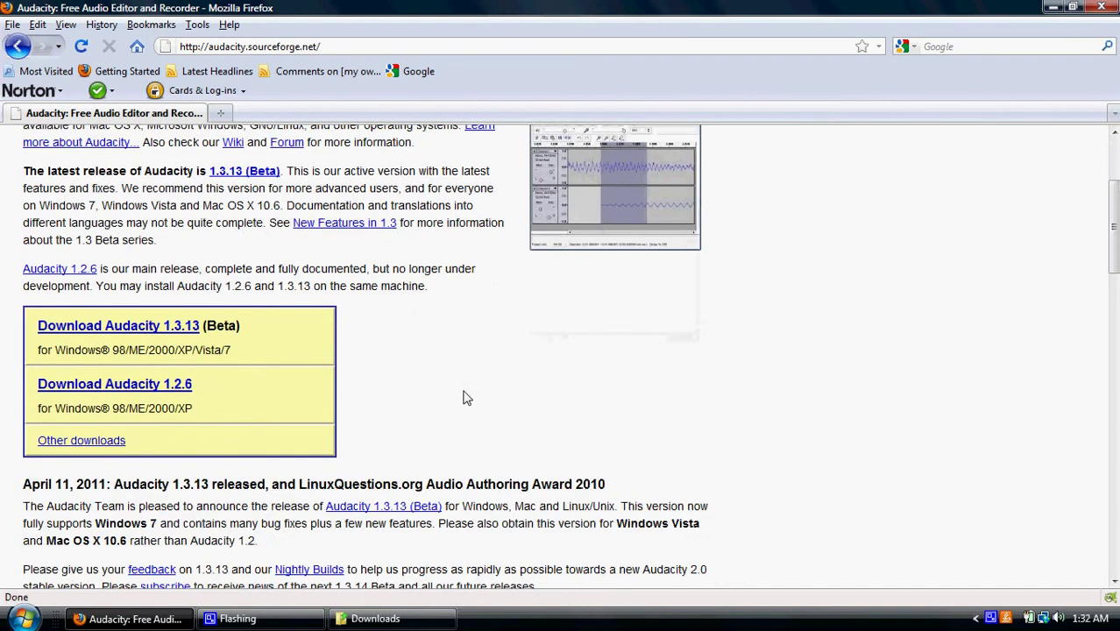
Step: Save the Audacity 1.3.13 installer via Firefox and bring the Downloads folder forward
left_click(182, 327)
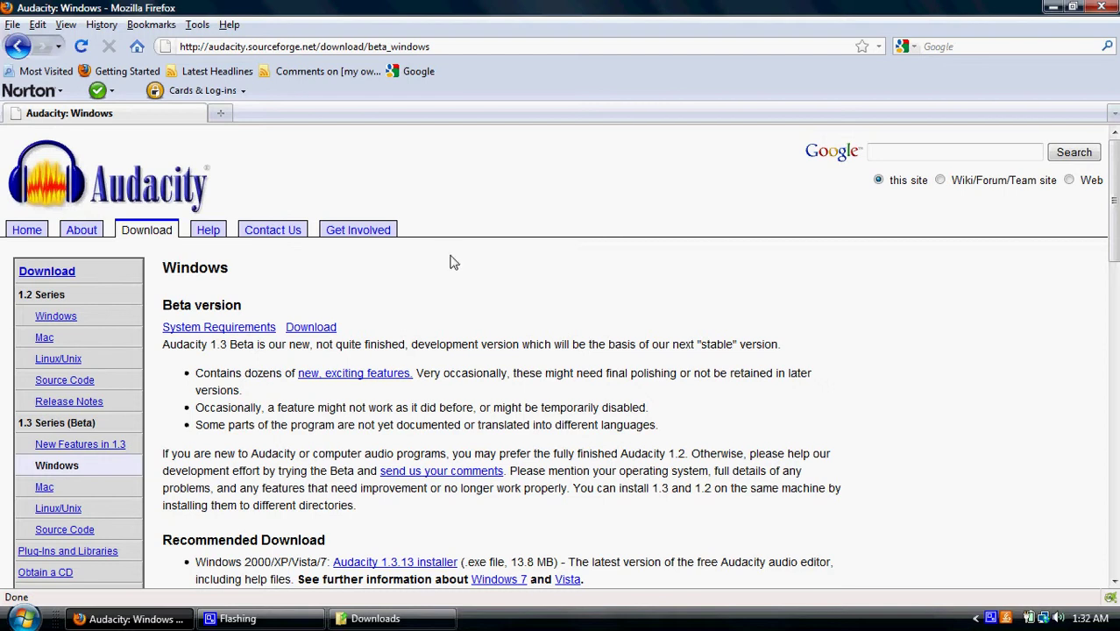
scroll(393, 266, "down", 5)
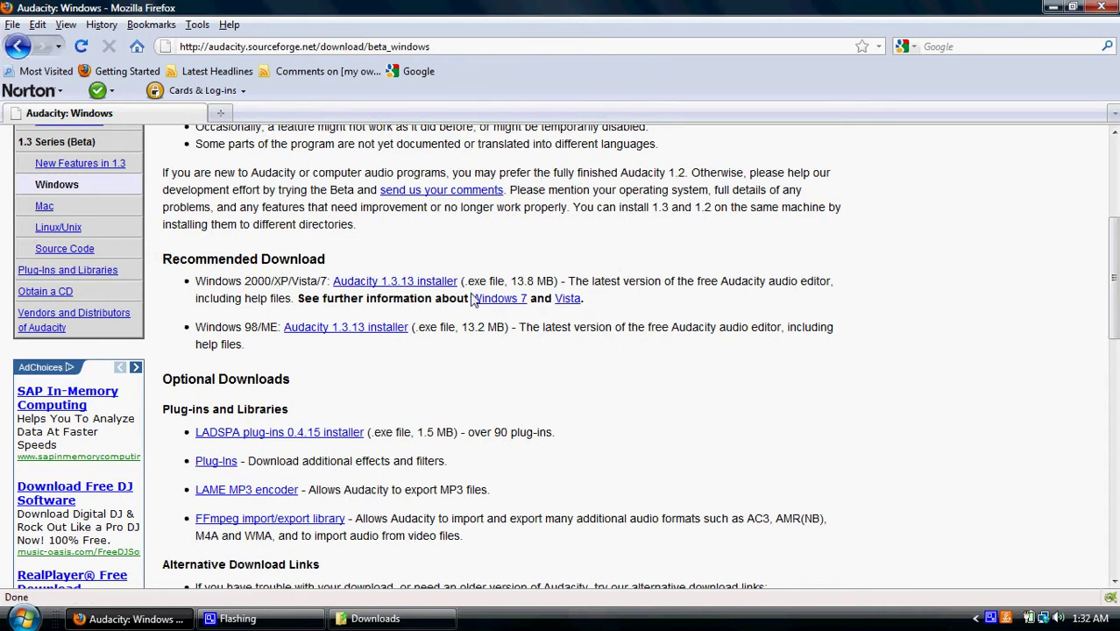
left_click(419, 287)
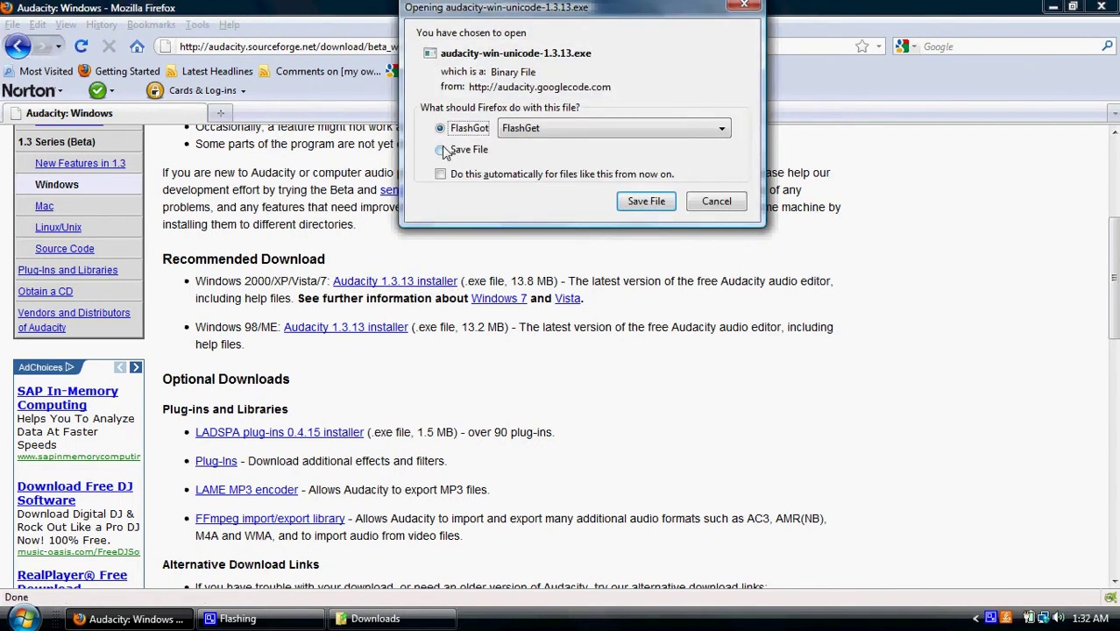
left_click(440, 150)
left_click(634, 205)
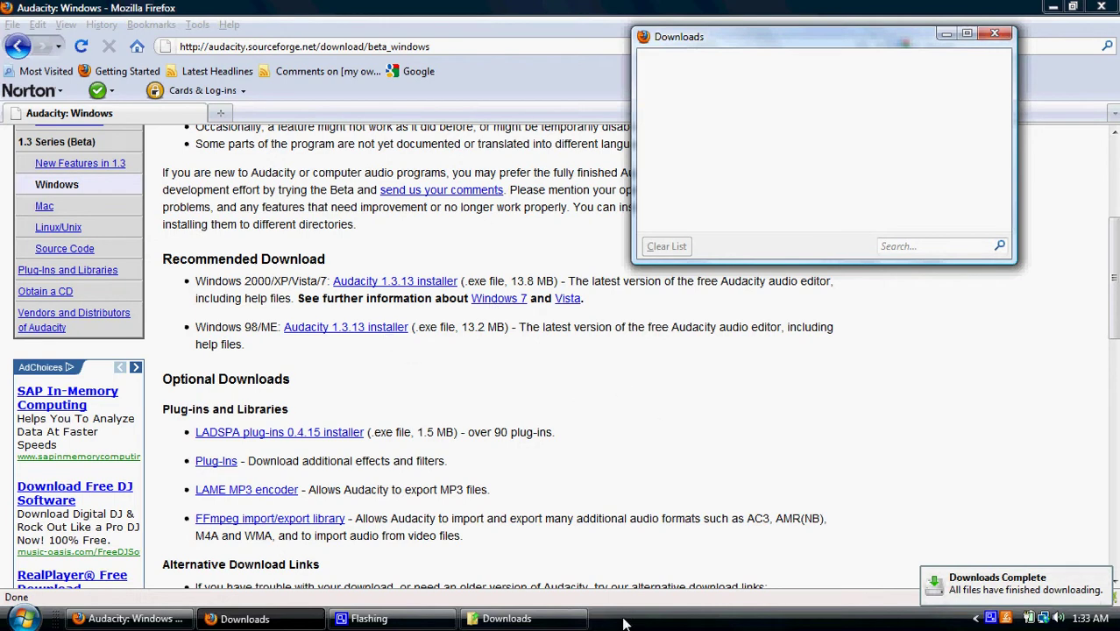
left_click(568, 619)
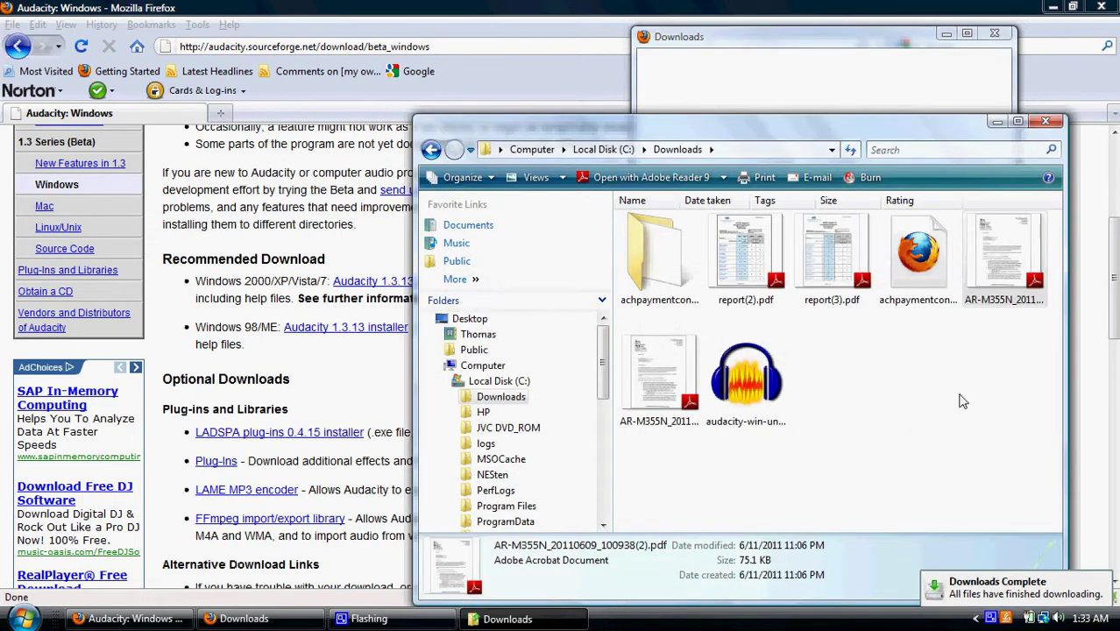
left_click_drag(840, 128, 645, 17)
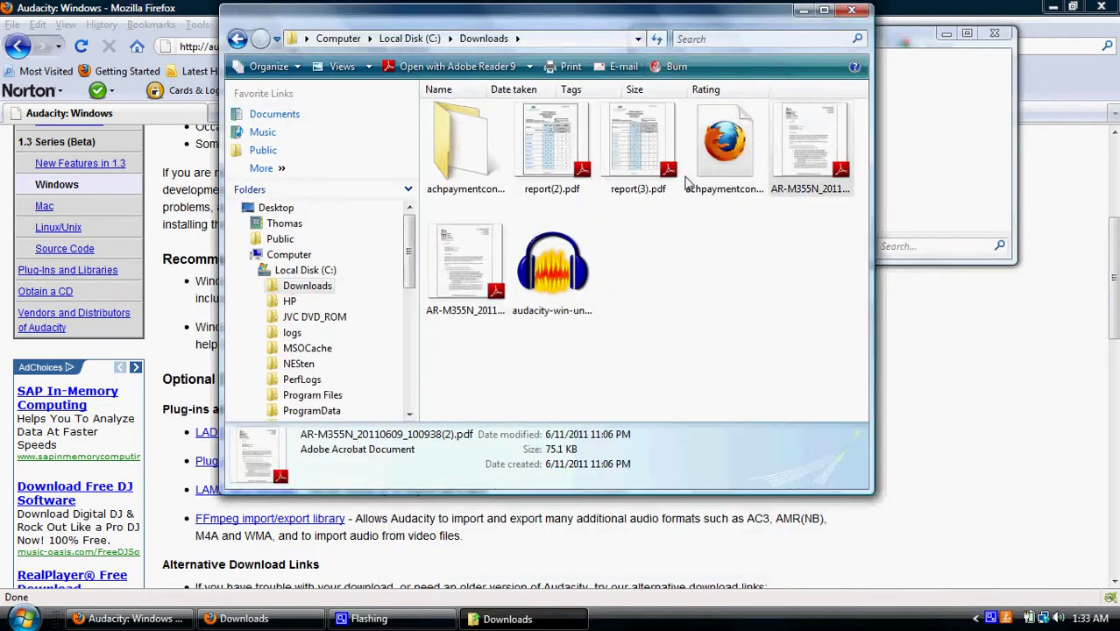
Step: Close Firefox and launch audacity-win-unicode-1.3.13.exe from the Downloads folder
left_click(1038, 9)
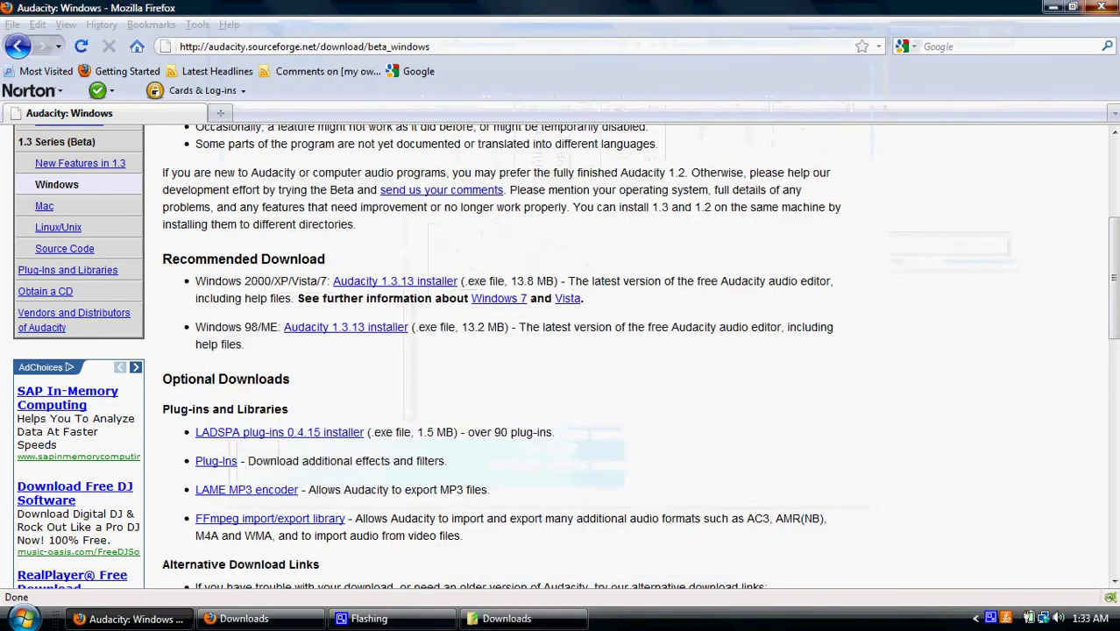
left_click(1101, 7)
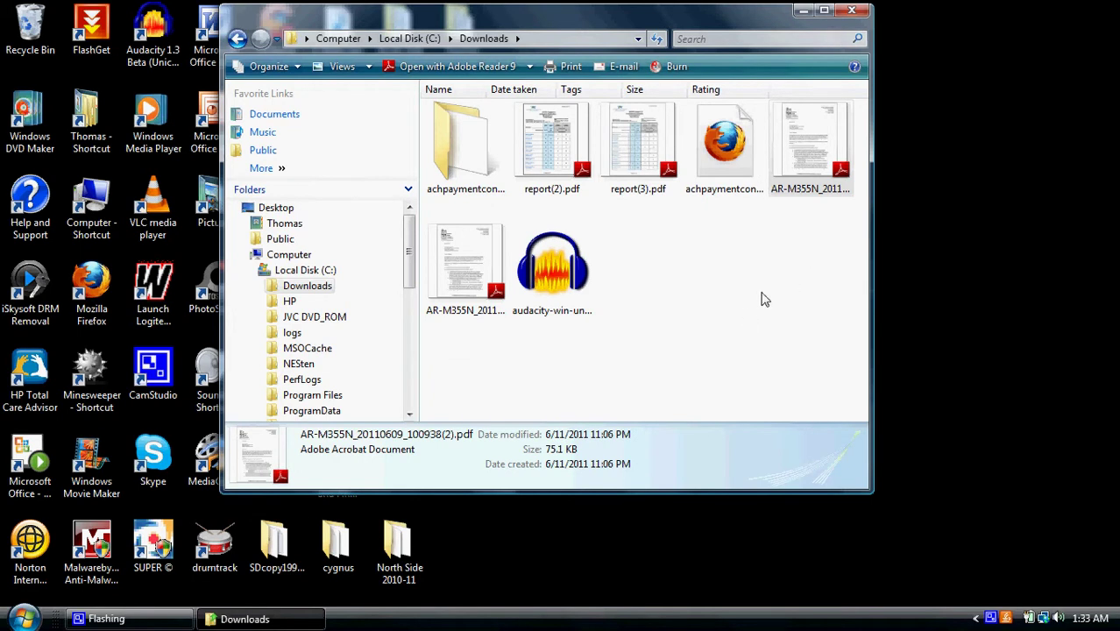
double_click(568, 257)
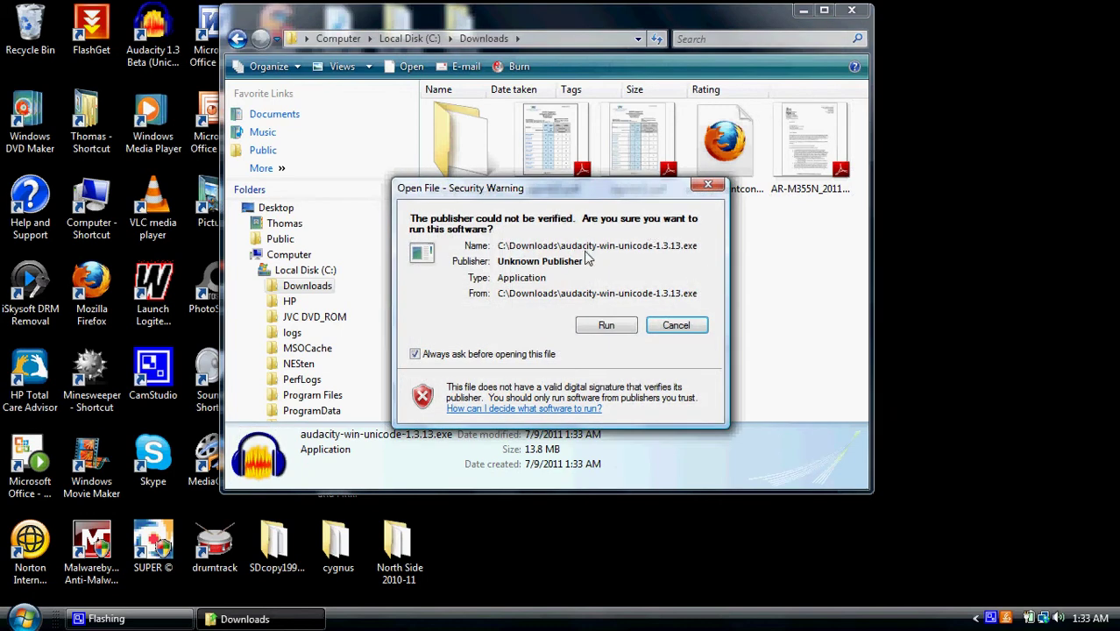
Step: Allow the installer, choose English, and install into the existing Audacity 1.3 Beta (Unicode) folder with a desktop icon
left_click(615, 324)
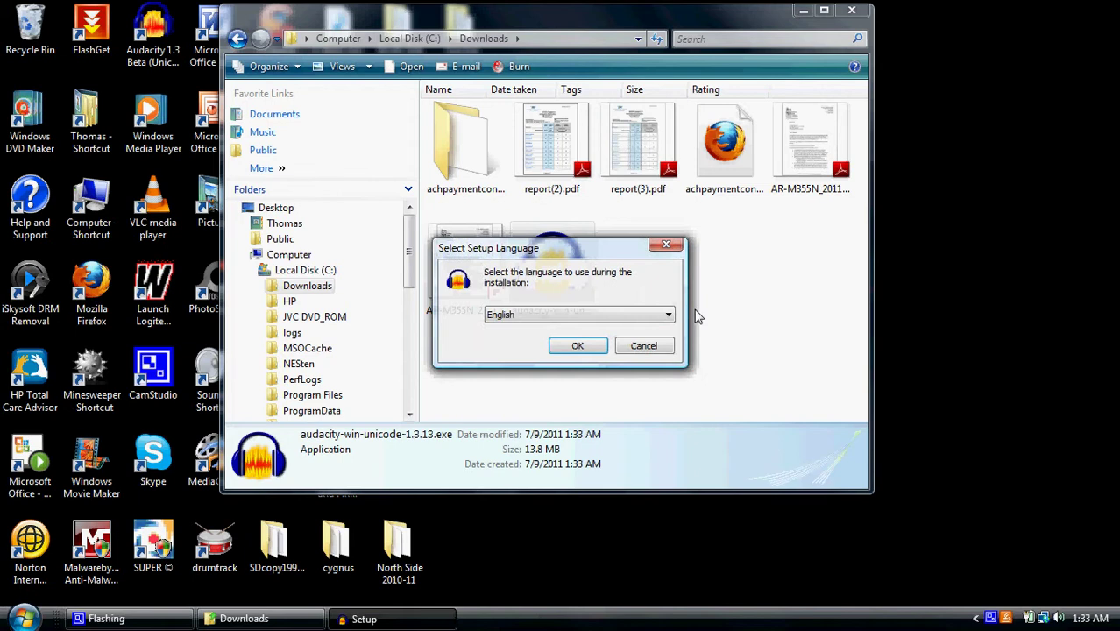
left_click(585, 349)
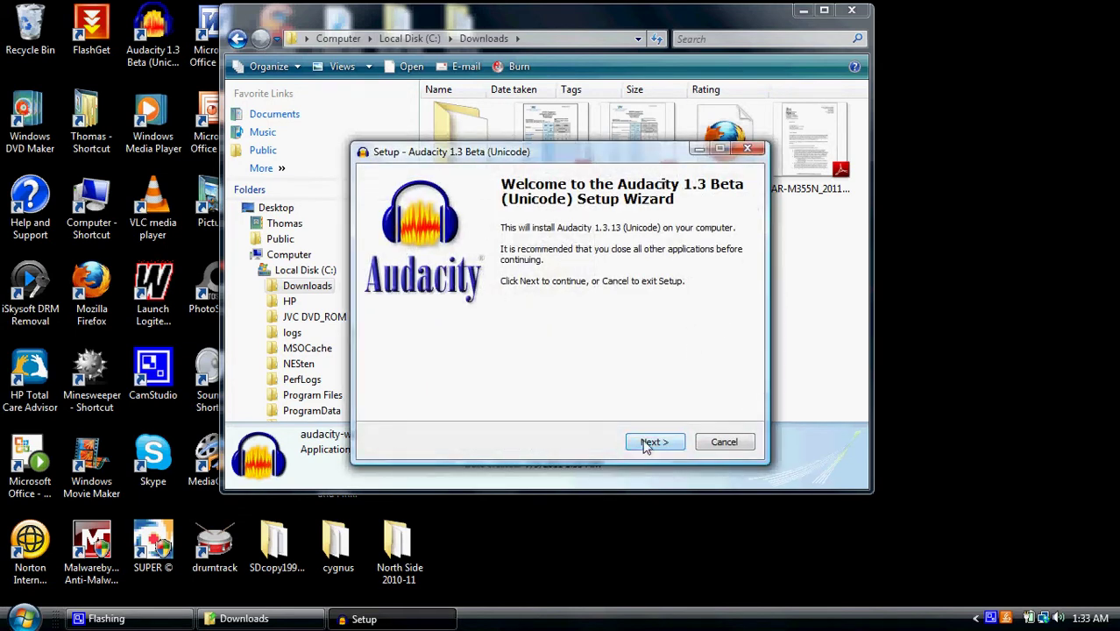
left_click(649, 444)
left_click_drag(723, 265, 723, 388)
left_click(668, 446)
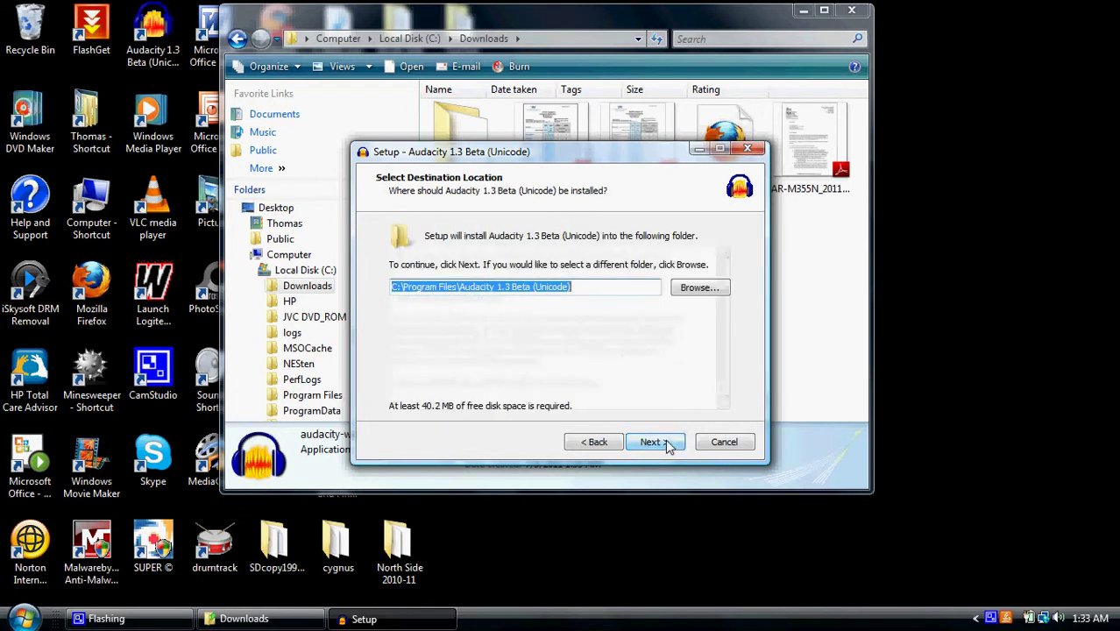
left_click(672, 445)
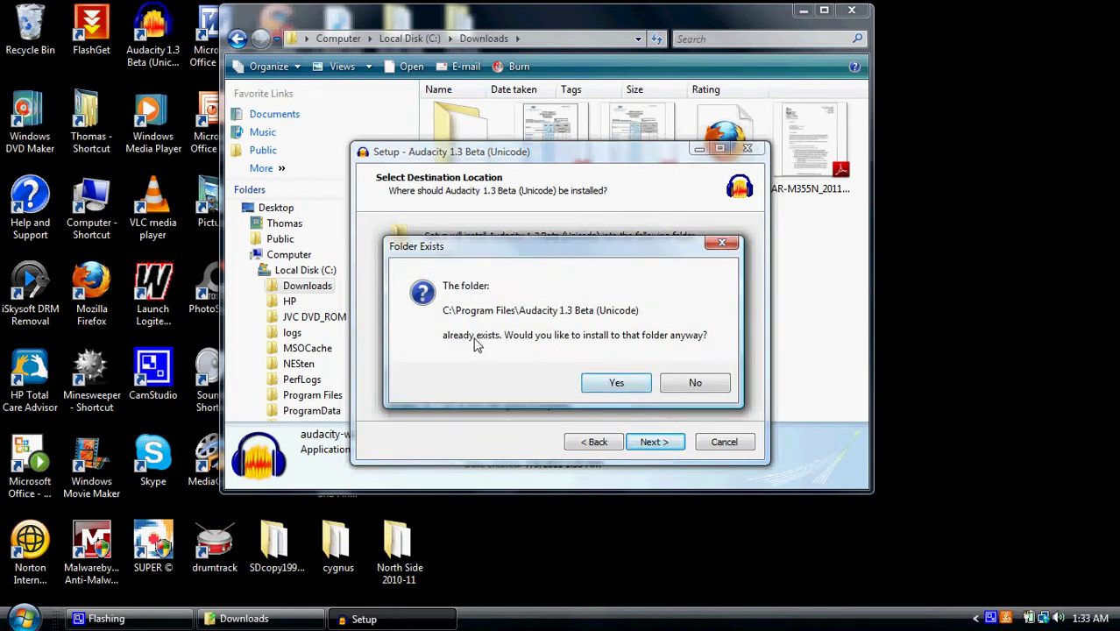
left_click(624, 384)
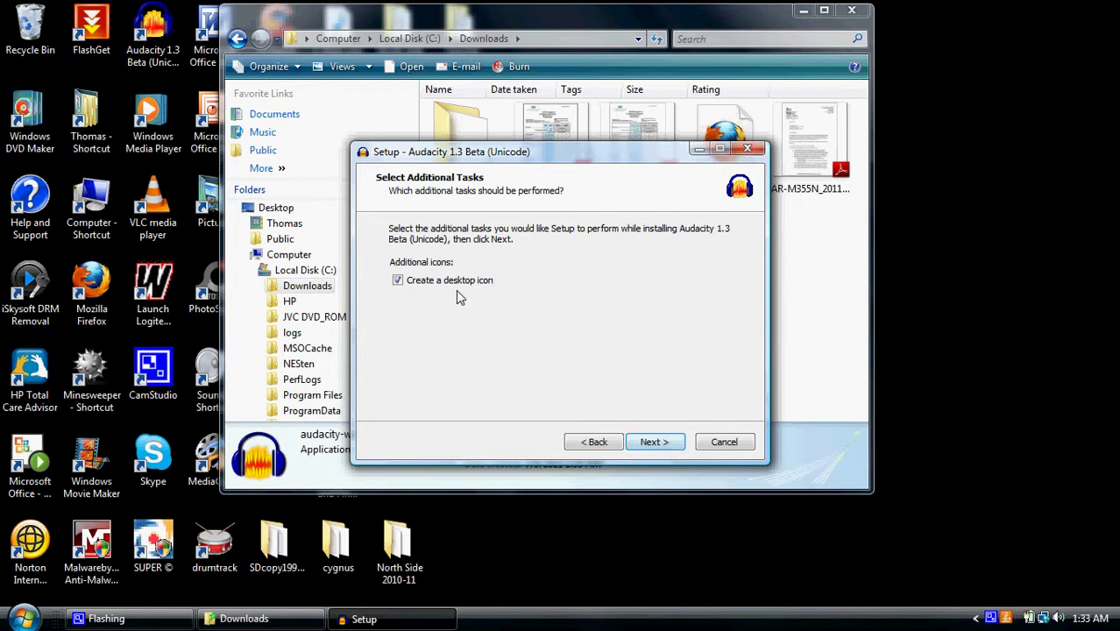
left_click(653, 443)
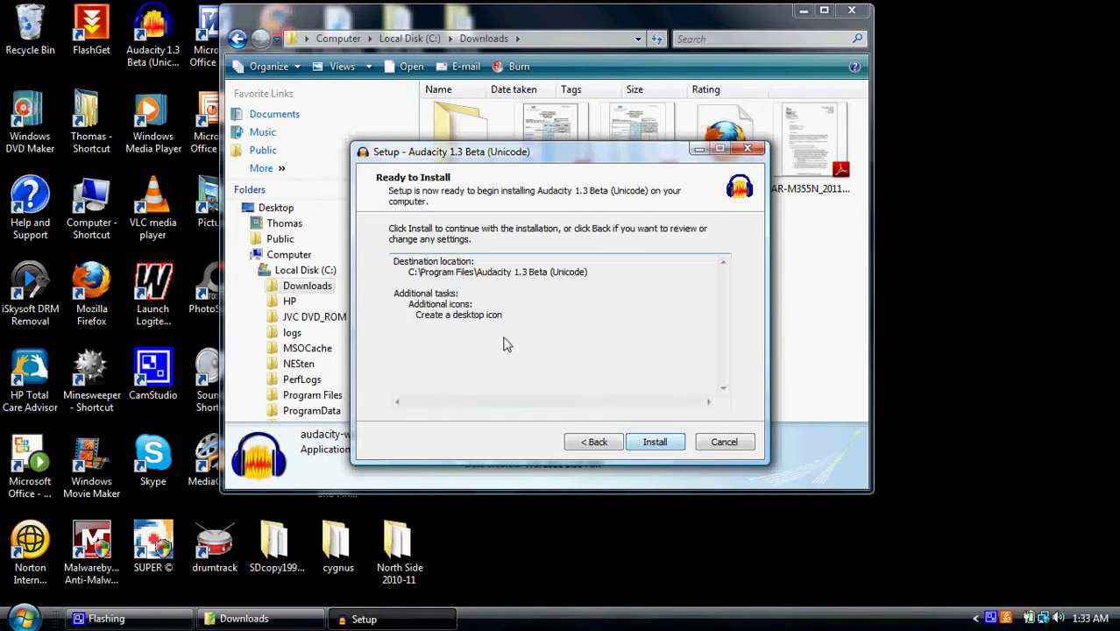
Step: Start the installation and continue past the post-install information page
left_click(649, 443)
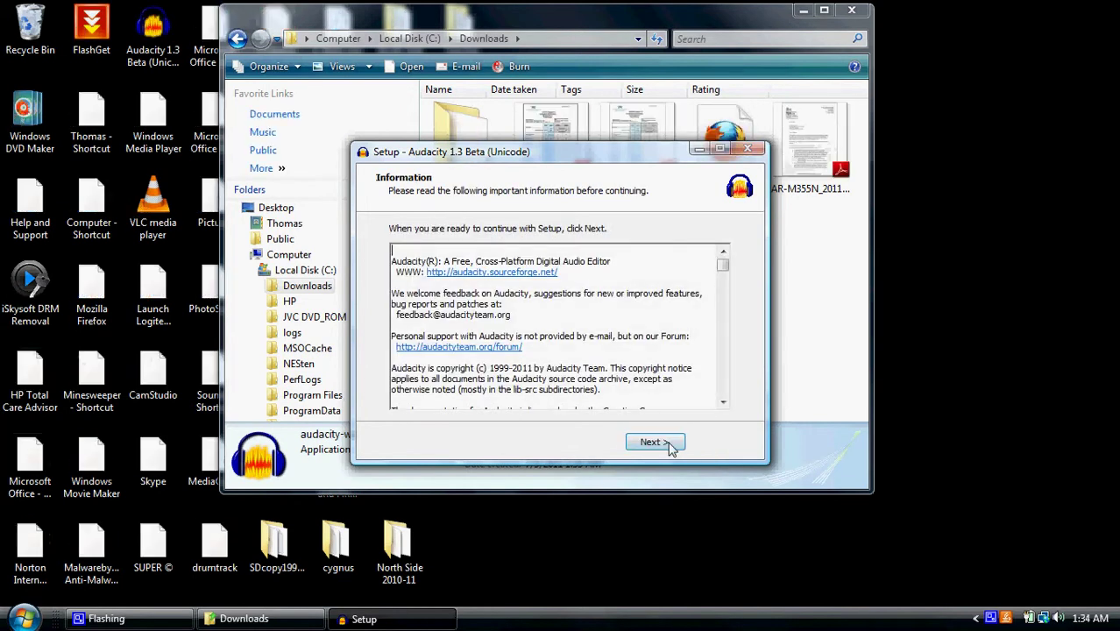
left_click(654, 442)
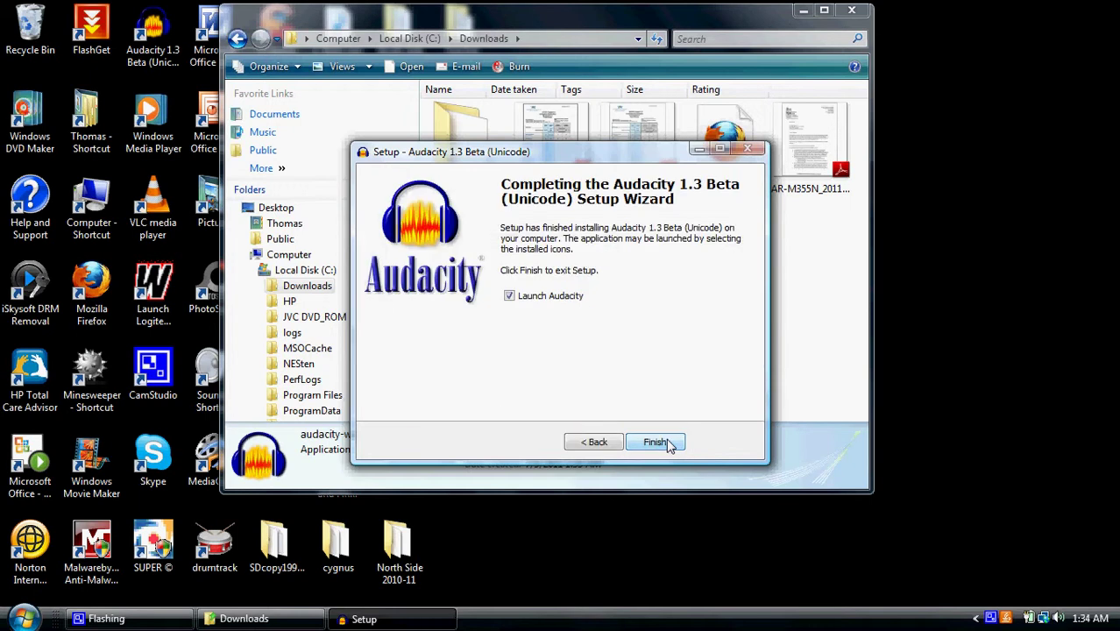
Step: Finish the setup wizard, minimize the Downloads folder, and maximize the Audacity window
left_click(666, 443)
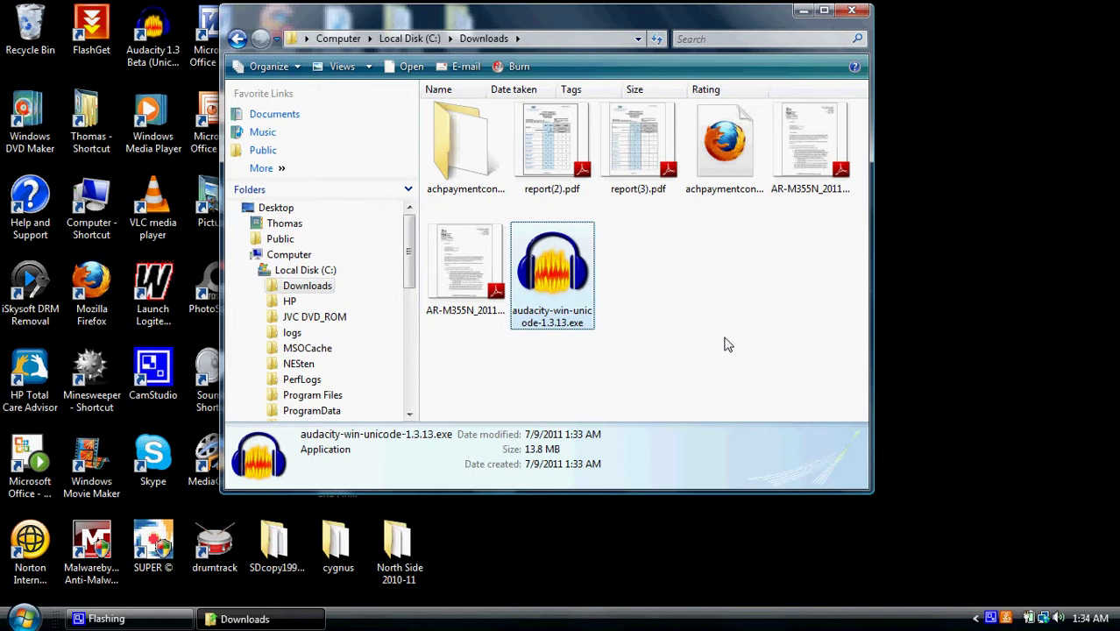
left_click(803, 12)
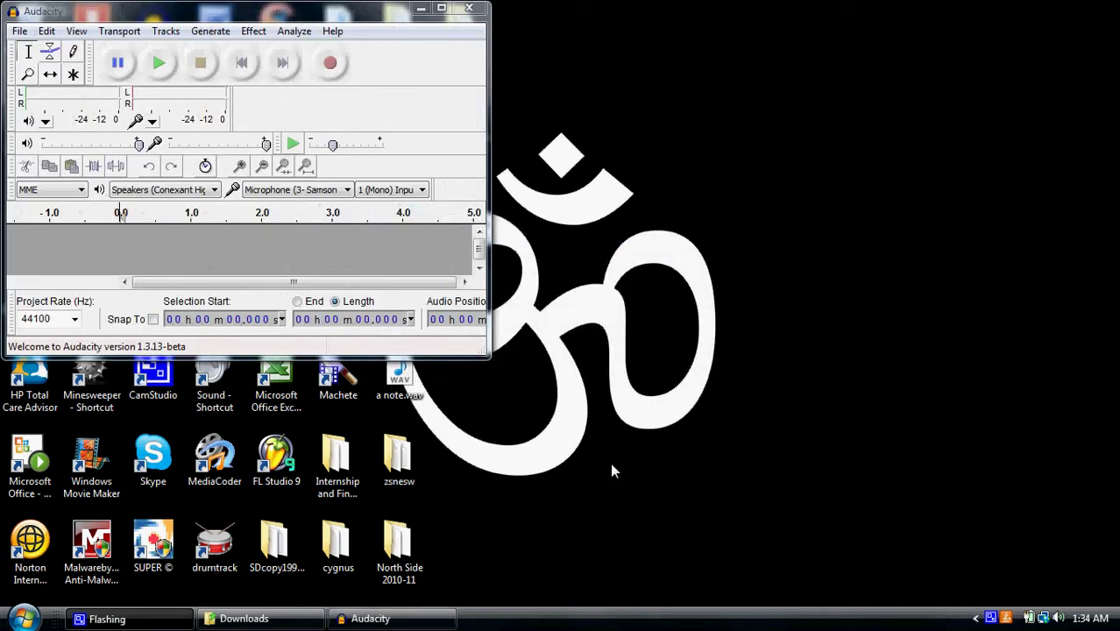
left_click(438, 13)
left_click(441, 8)
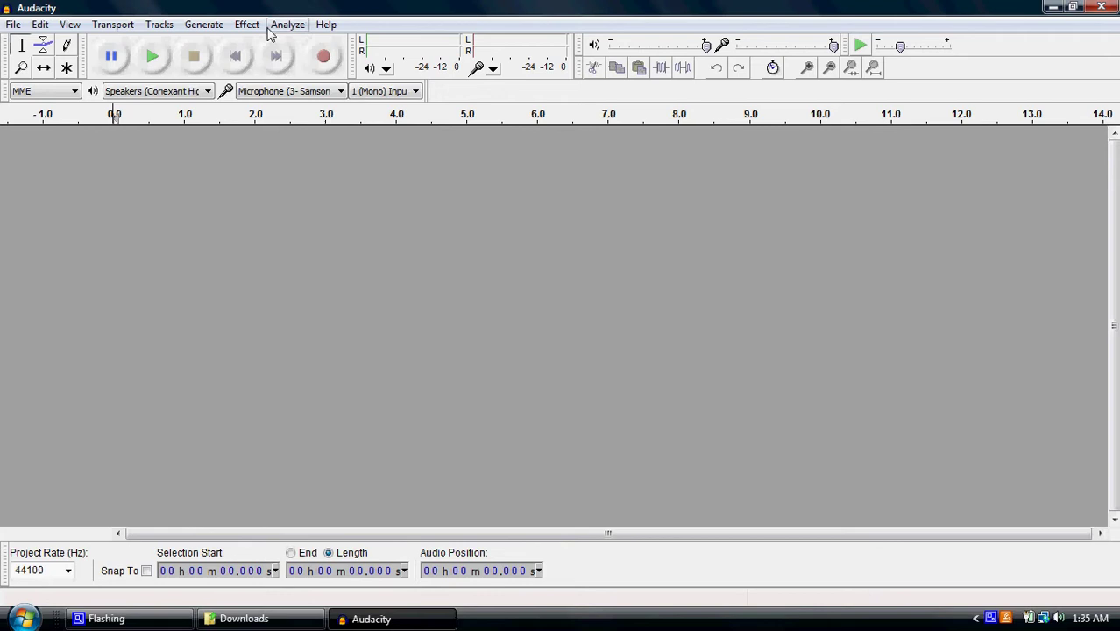
Step: Generate a Click Track with tempo 120, 4 beats per measure and 16 measures
left_click(213, 29)
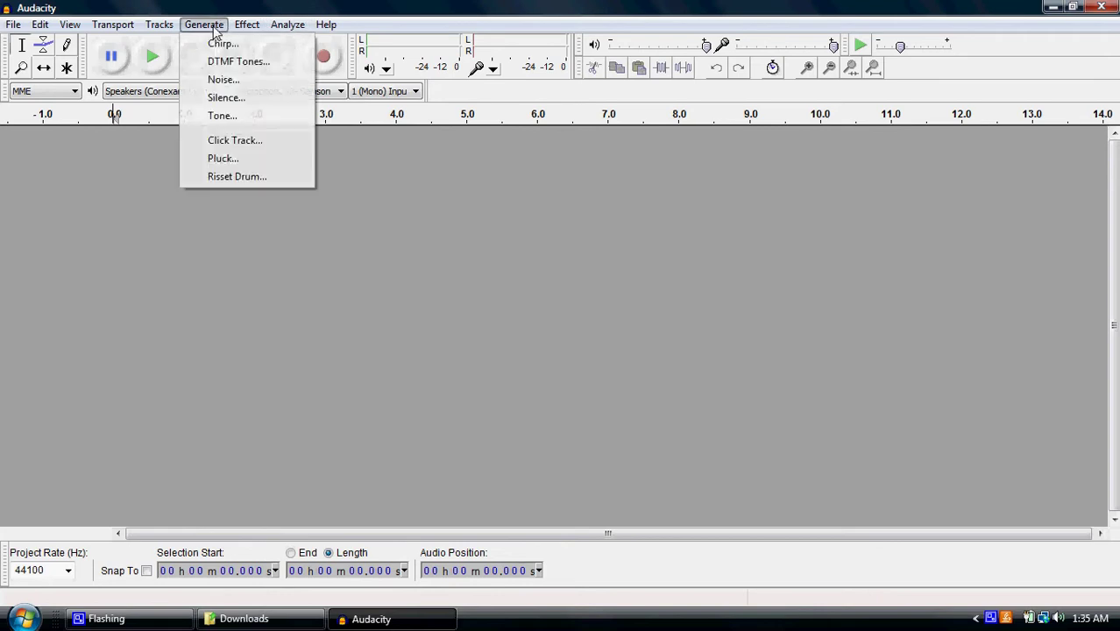
left_click(247, 141)
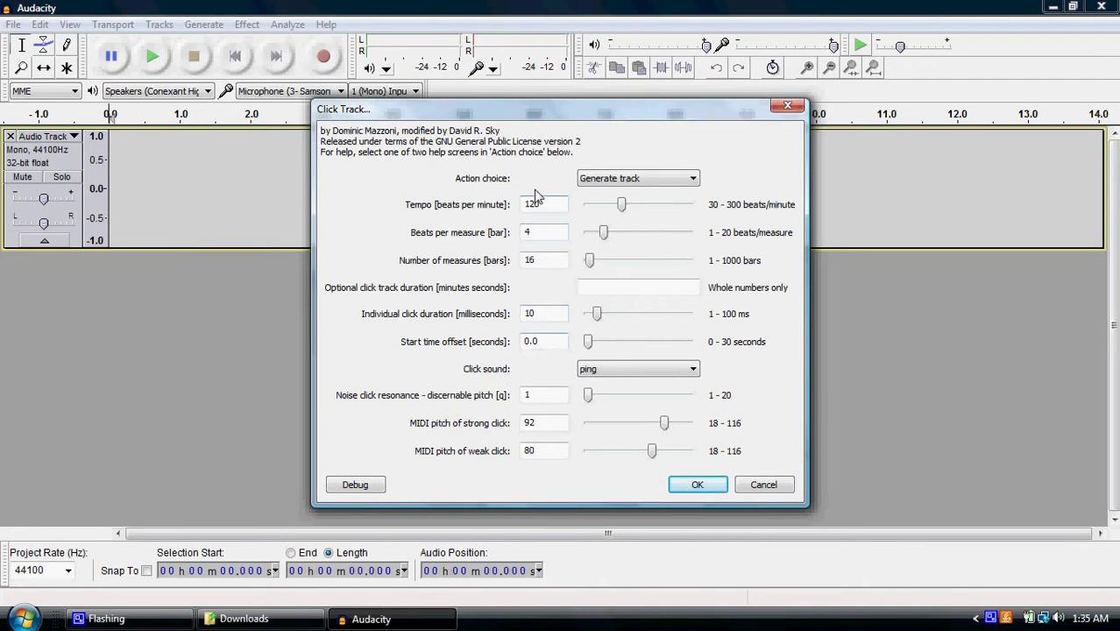
left_click(697, 487)
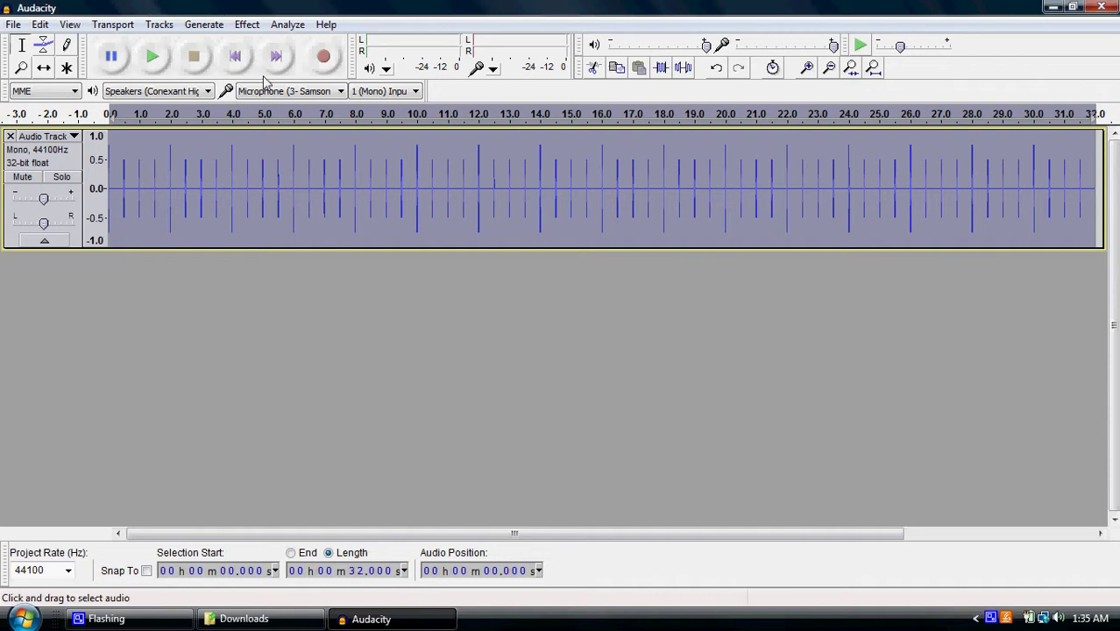
Step: Record a few seconds over the click track, then zoom in around the 2.5 s click
left_click(324, 56)
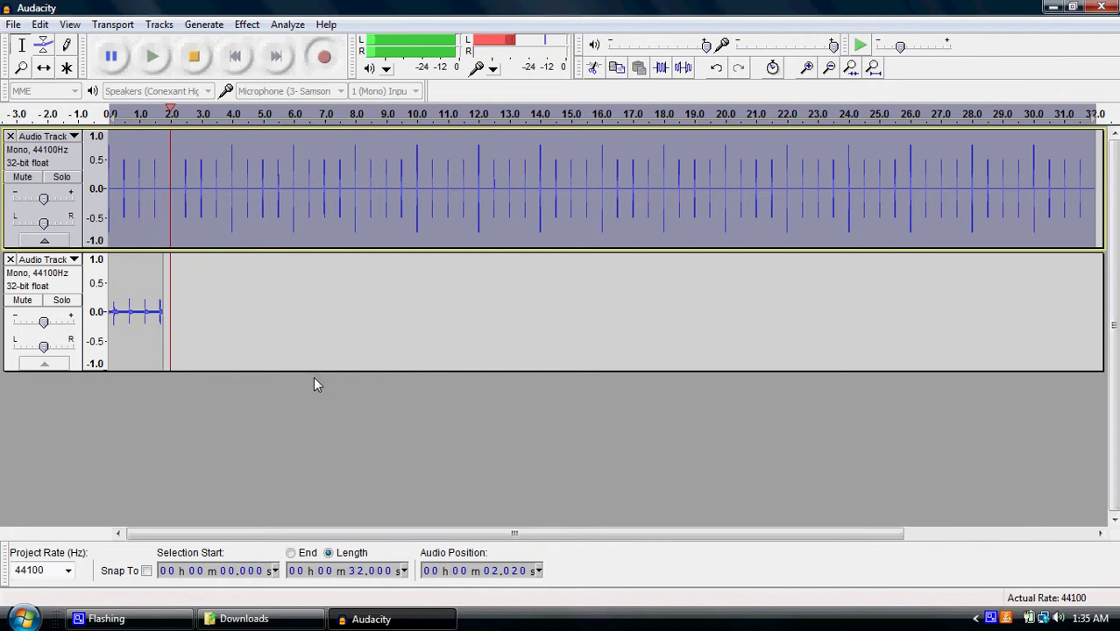
left_click(195, 57)
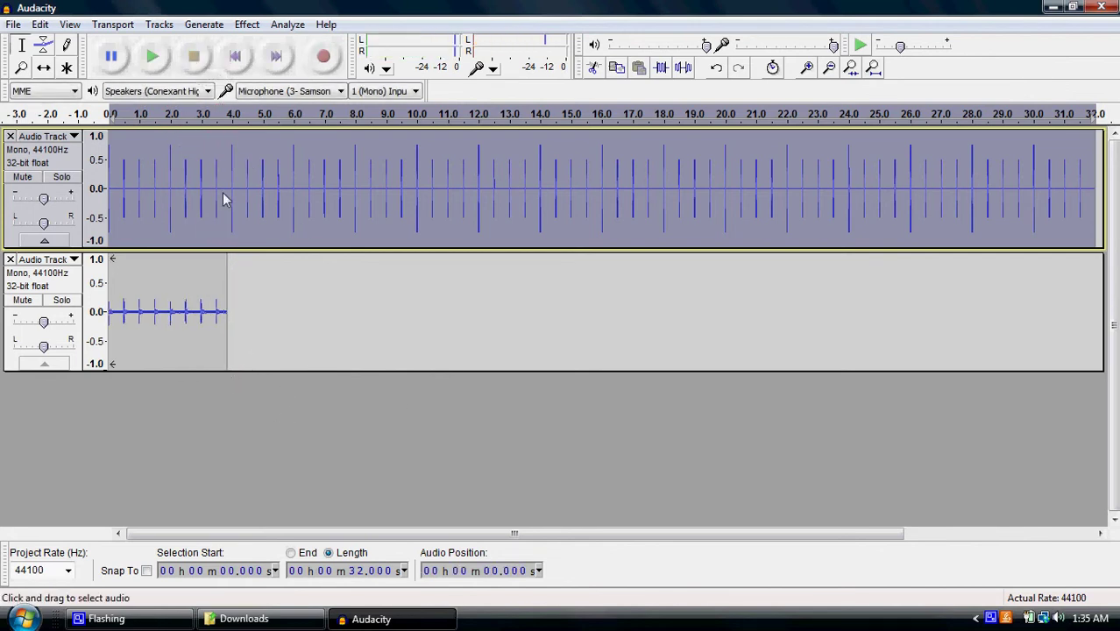
left_click(22, 68)
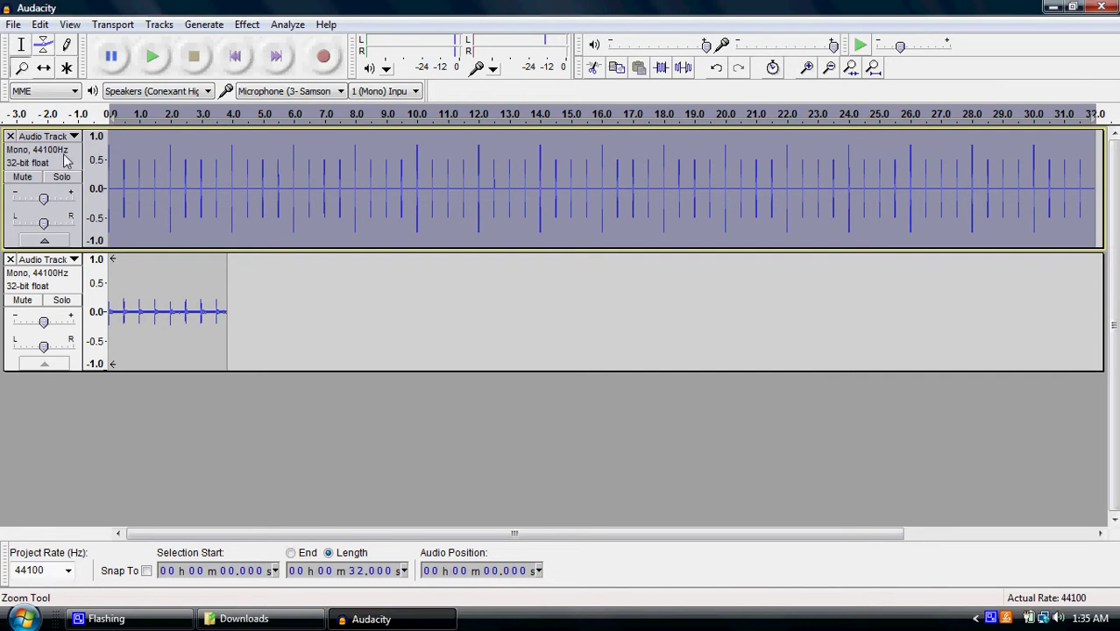
left_click(180, 283)
left_click(280, 290)
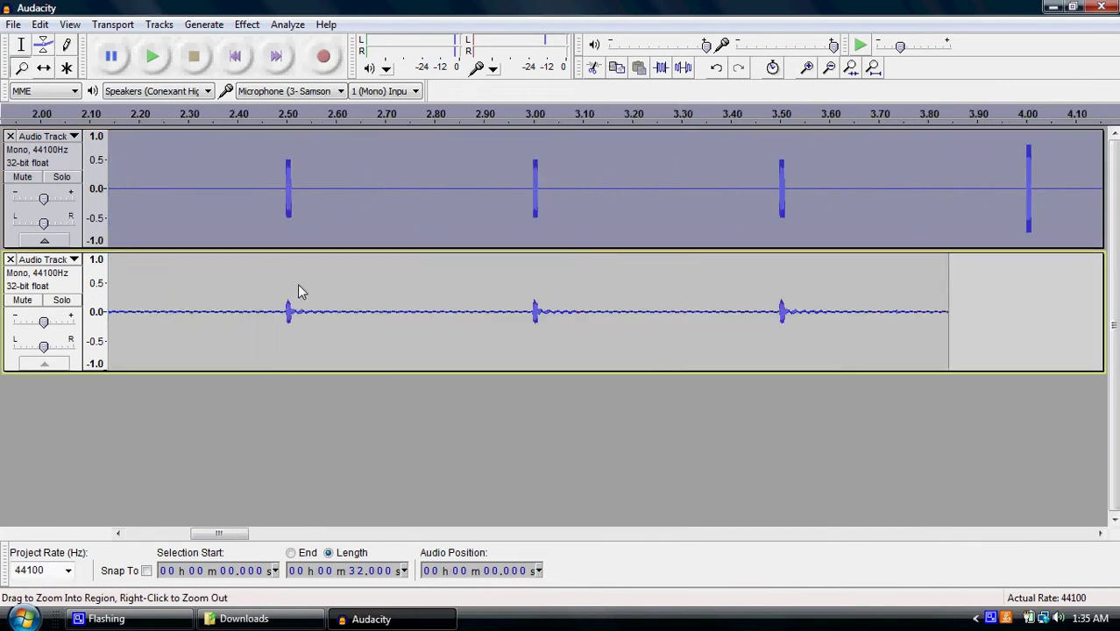
left_click(318, 289)
left_click(364, 287)
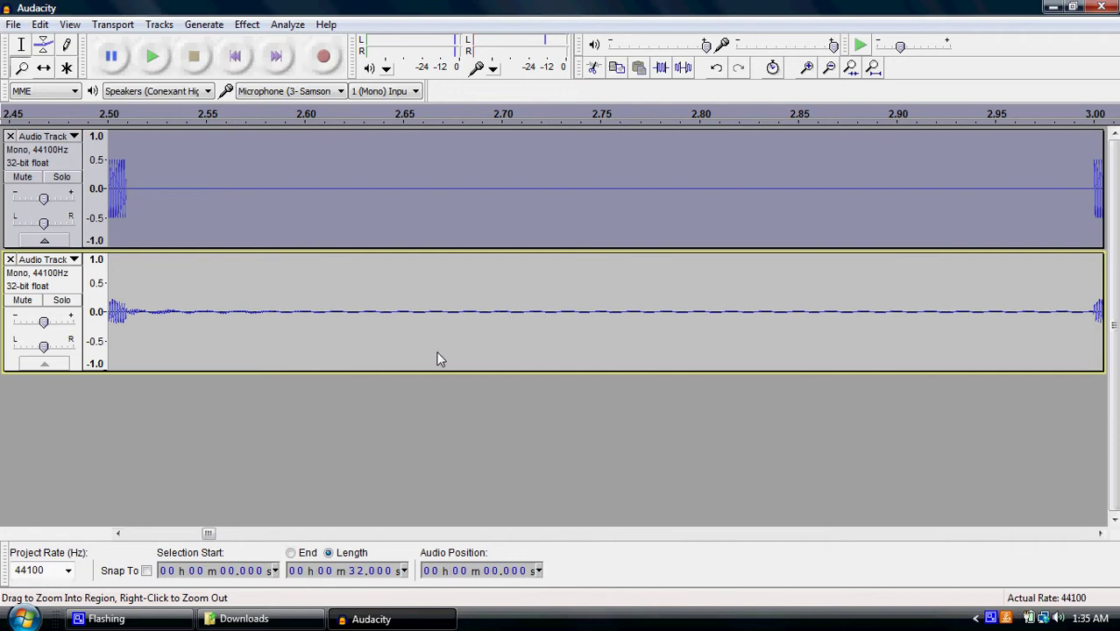
Step: Play both tracks from the start and stop to compare the recorded beats
left_click_drag(211, 535, 206, 535)
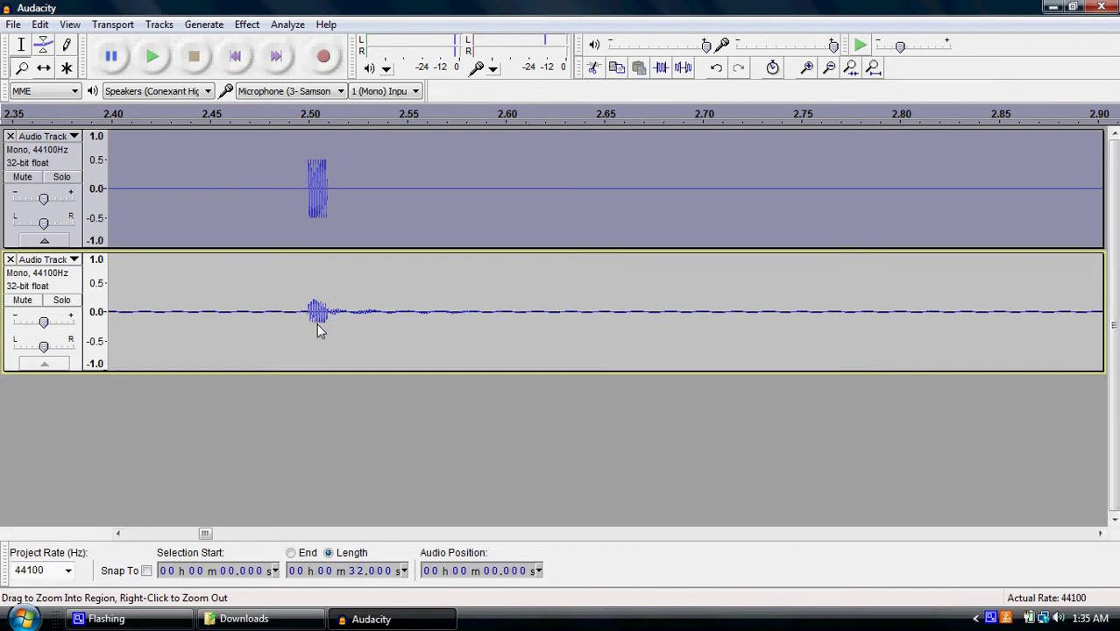
left_click(153, 57)
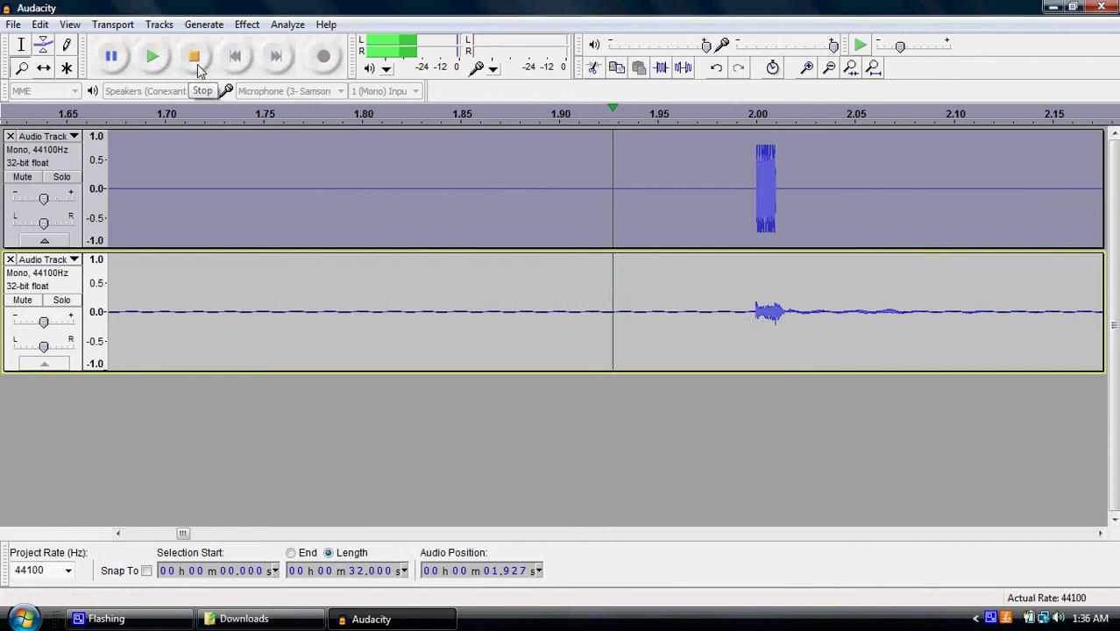
left_click(195, 58)
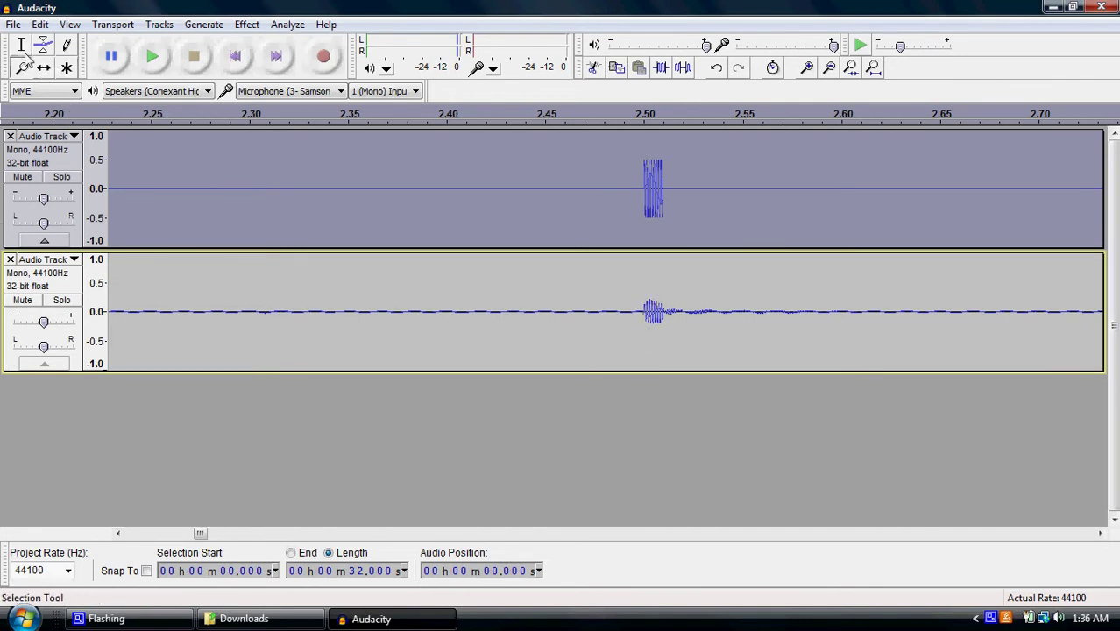
Step: Drag the recorded clip about 0.04 s right, nudge its gain up, and replay both tracks
left_click_drag(463, 311, 532, 309)
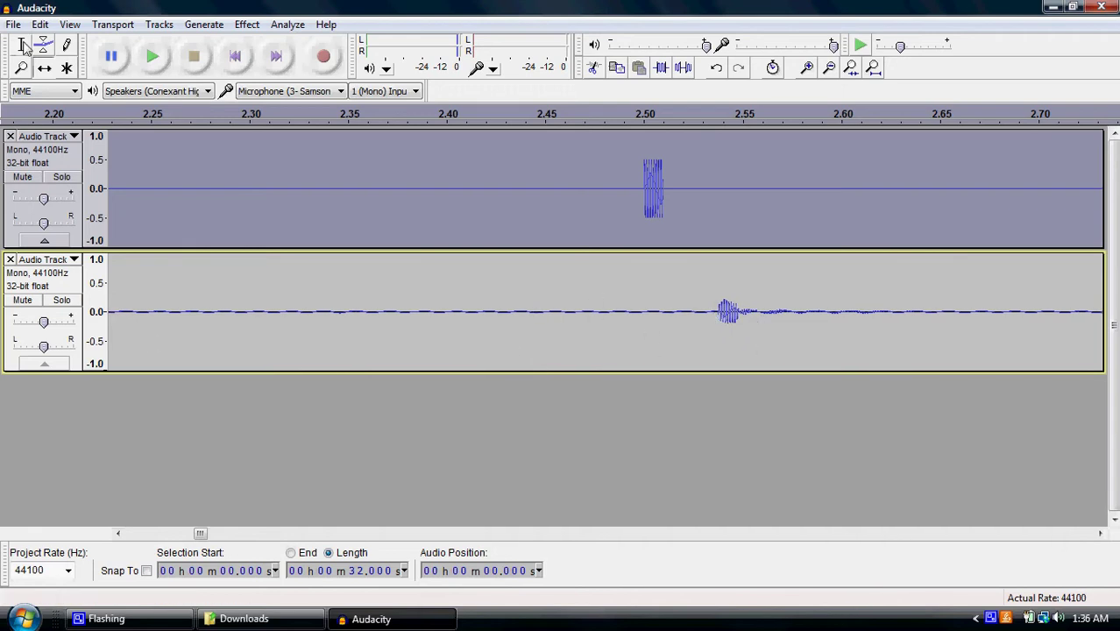
left_click(157, 56)
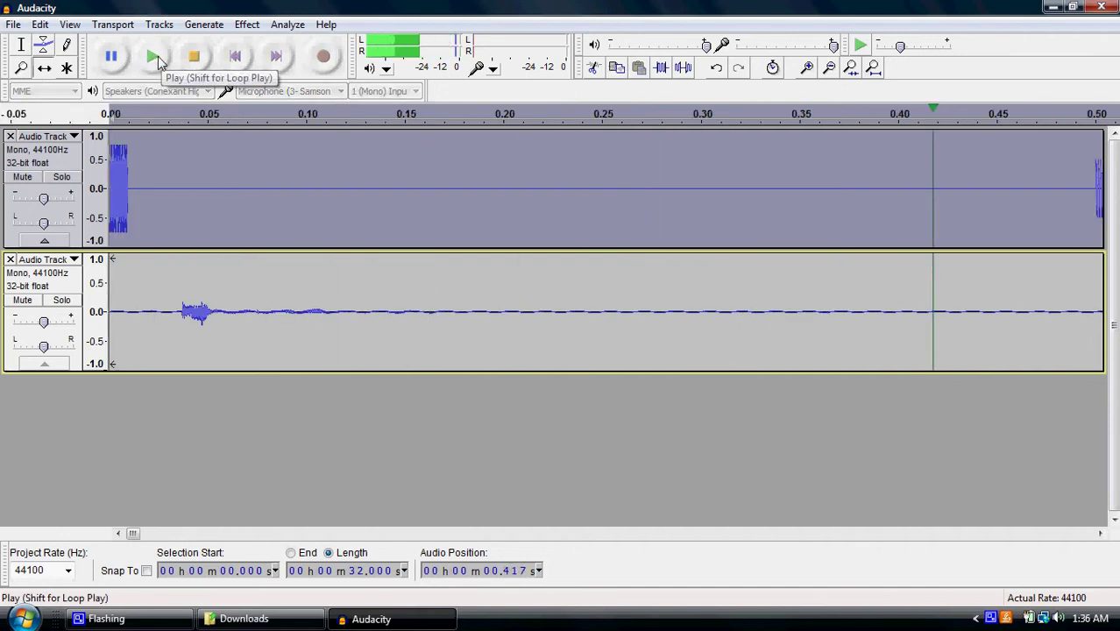
left_click(49, 321)
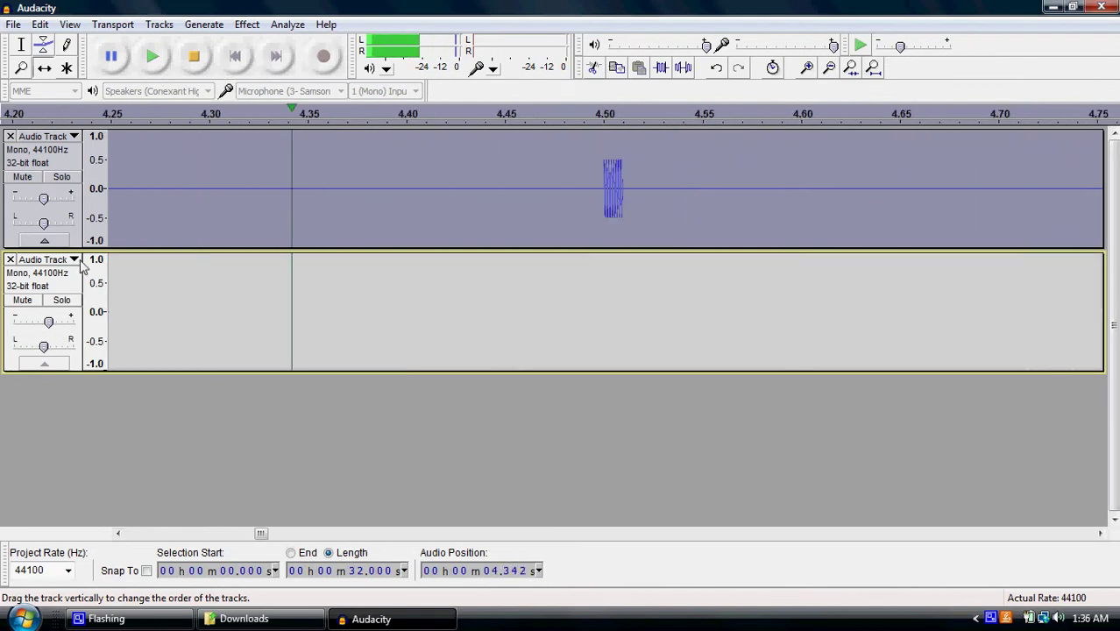
left_click(194, 56)
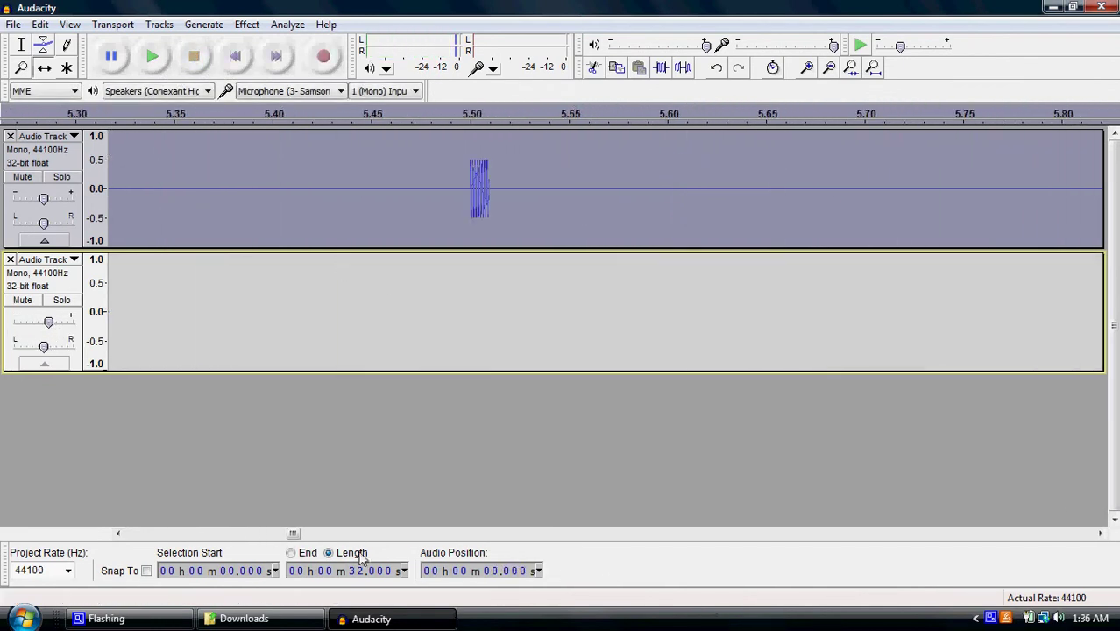
Step: Nudge the recorded track left, then browse several Preferences pages and cancel without changes
left_click_drag(294, 535, 213, 533)
left_click(13, 24)
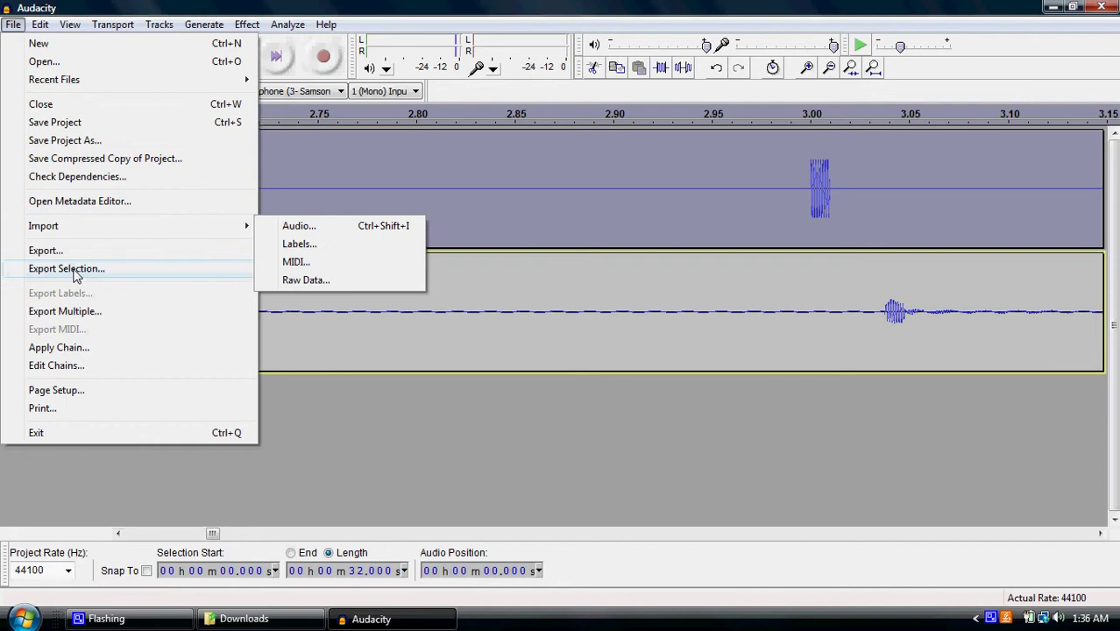
mouse_move(45, 24)
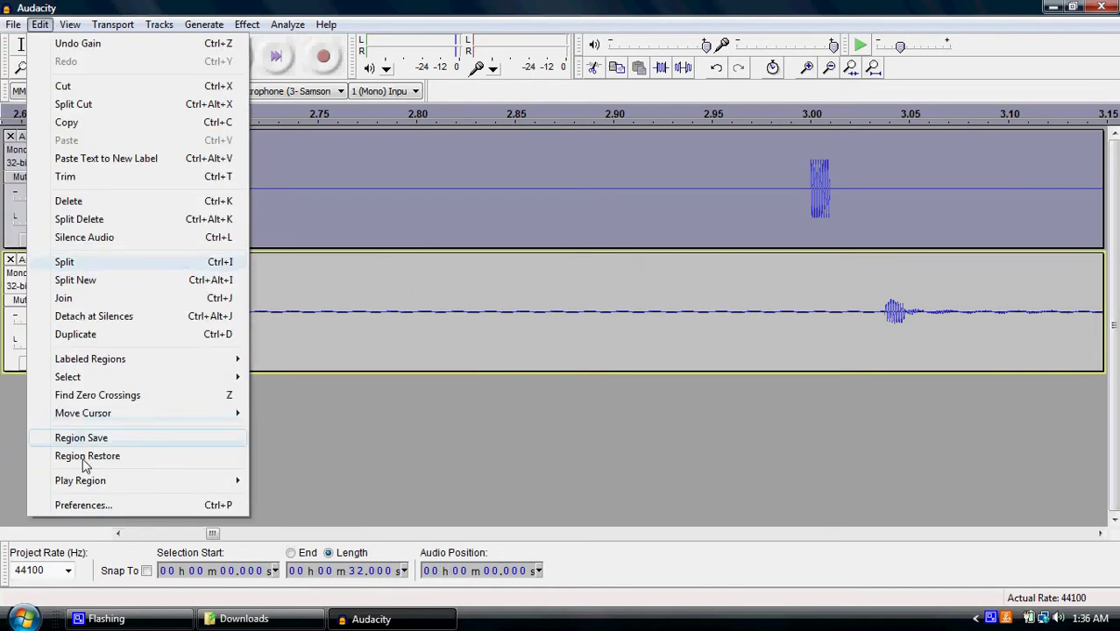
left_click(97, 506)
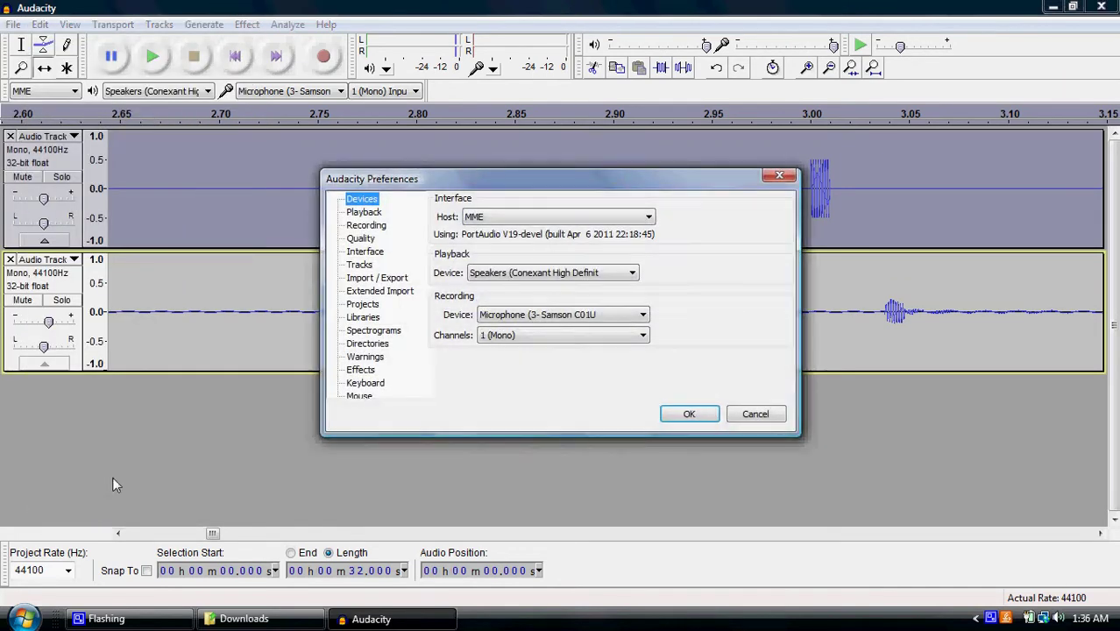
left_click(372, 212)
left_click(370, 226)
left_click(370, 253)
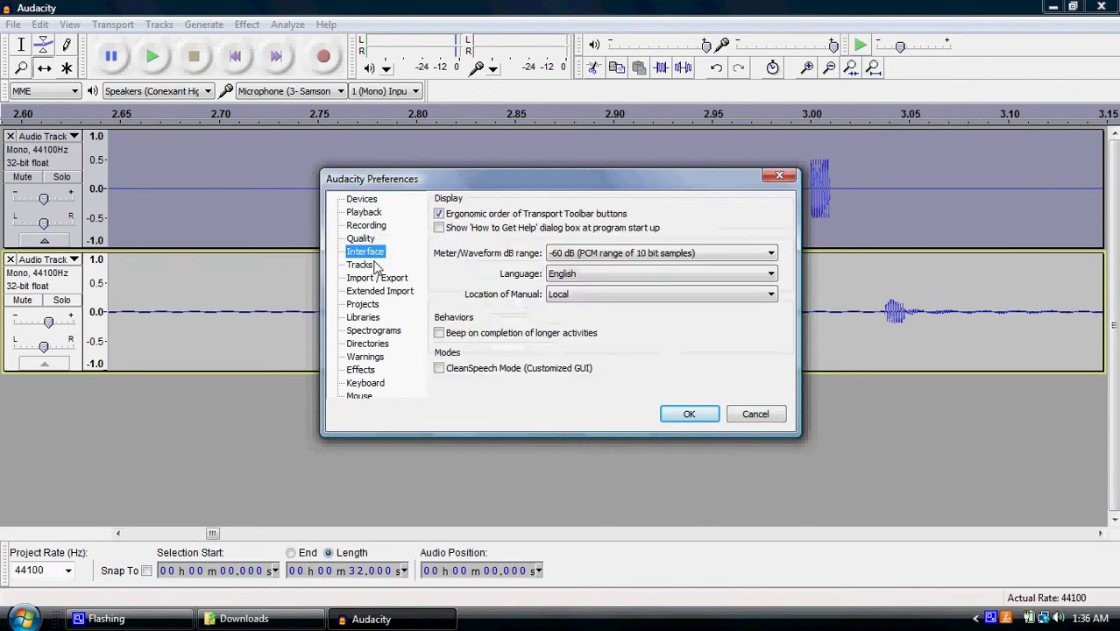
left_click(376, 278)
left_click(365, 357)
left_click(366, 383)
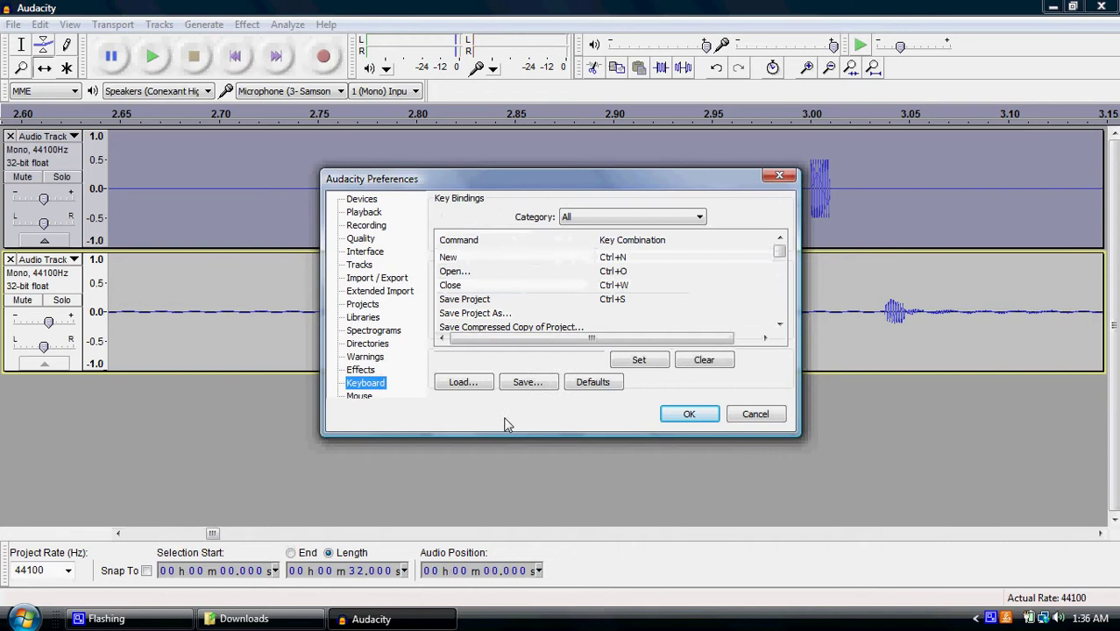
left_click(755, 415)
Step: Bring up the Edit menu with Preferences... highlighted
left_click(40, 23)
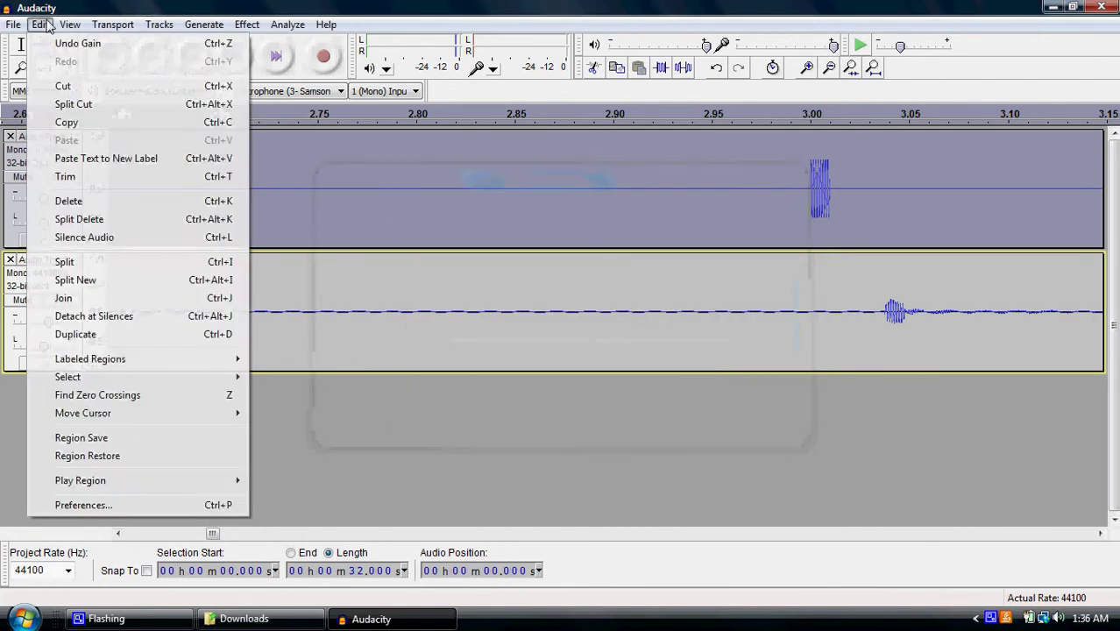
mouse_move(72, 26)
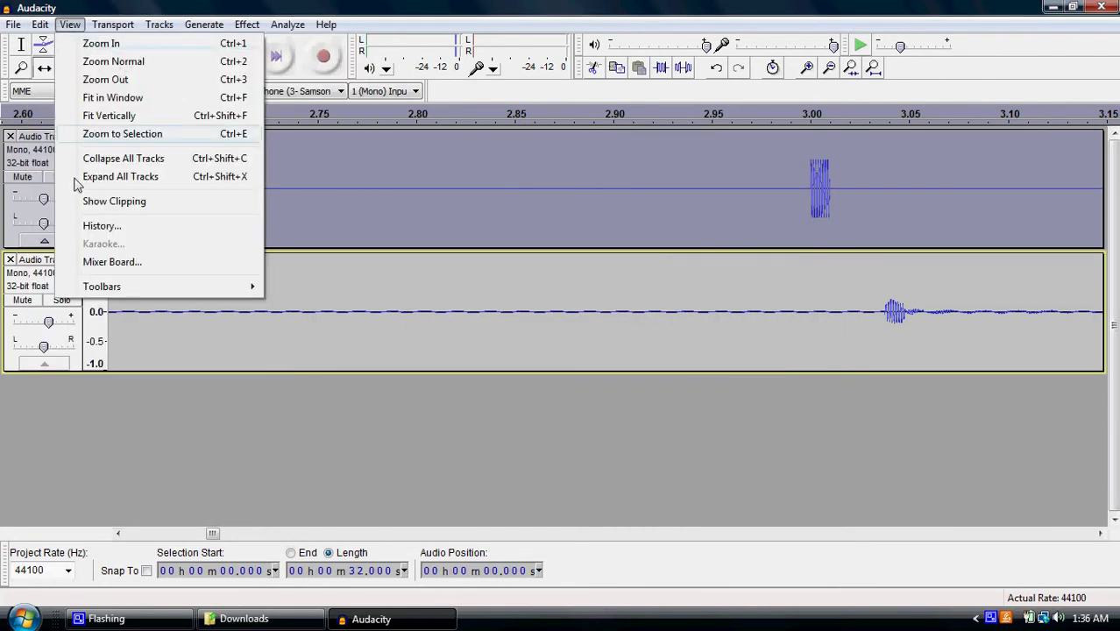
mouse_move(119, 290)
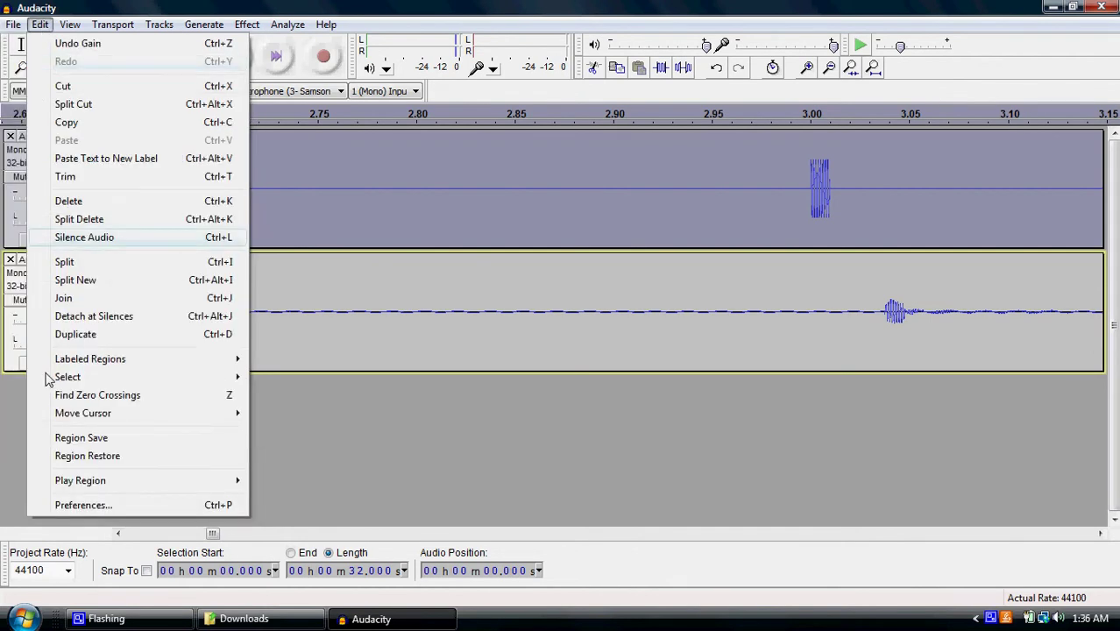
Step: Check the Recording latency preference, then select the 0.034 s gap from 3.001 s on the recorded track
left_click(73, 504)
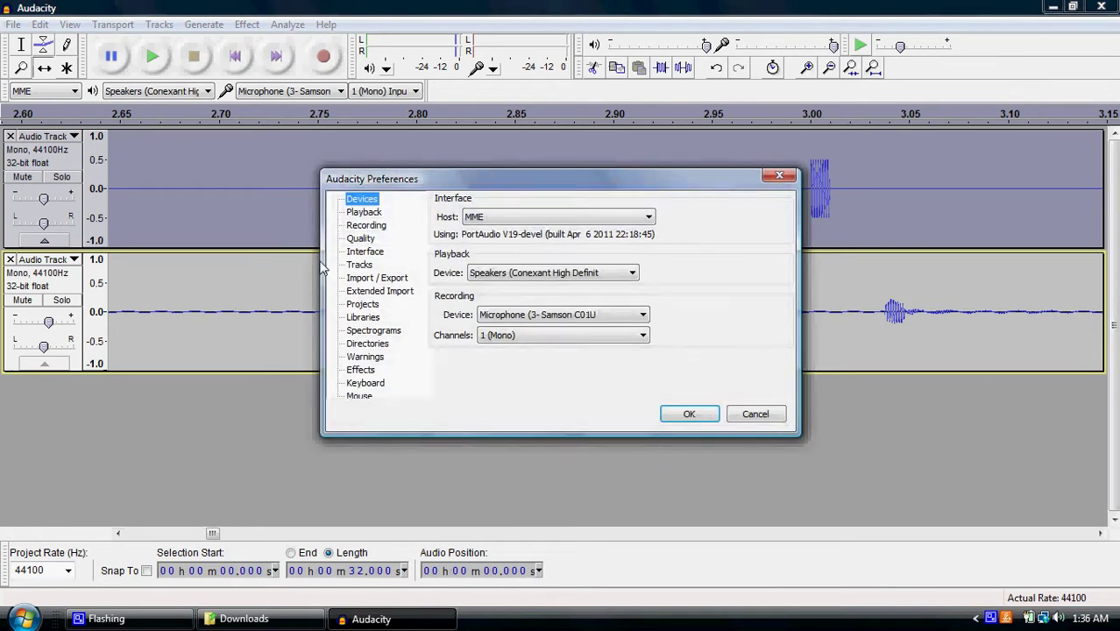
left_click(357, 215)
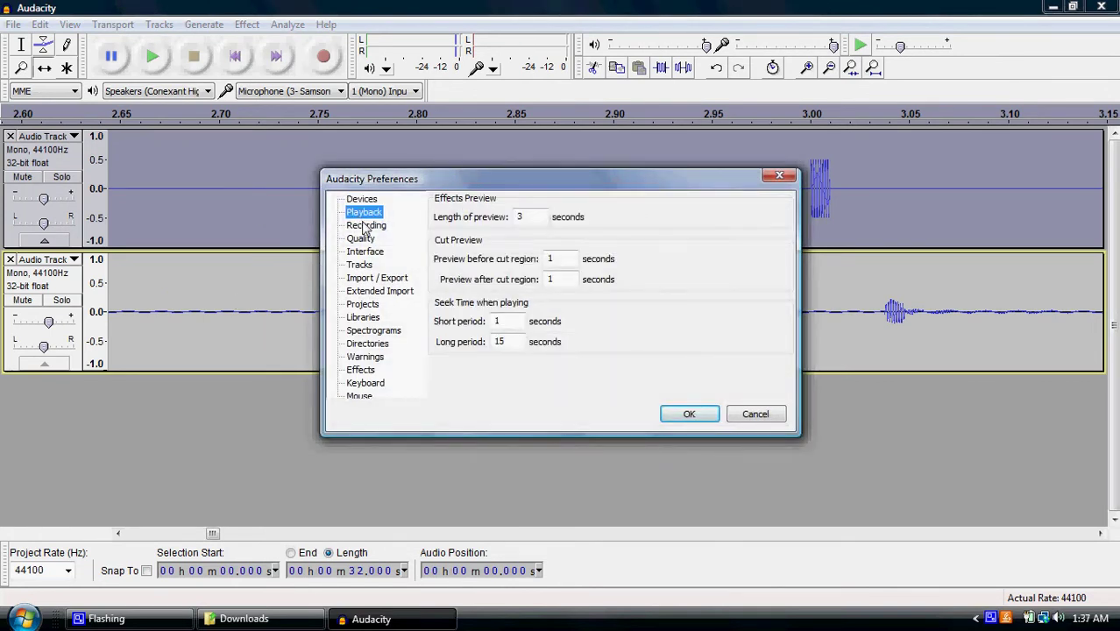
left_click(366, 226)
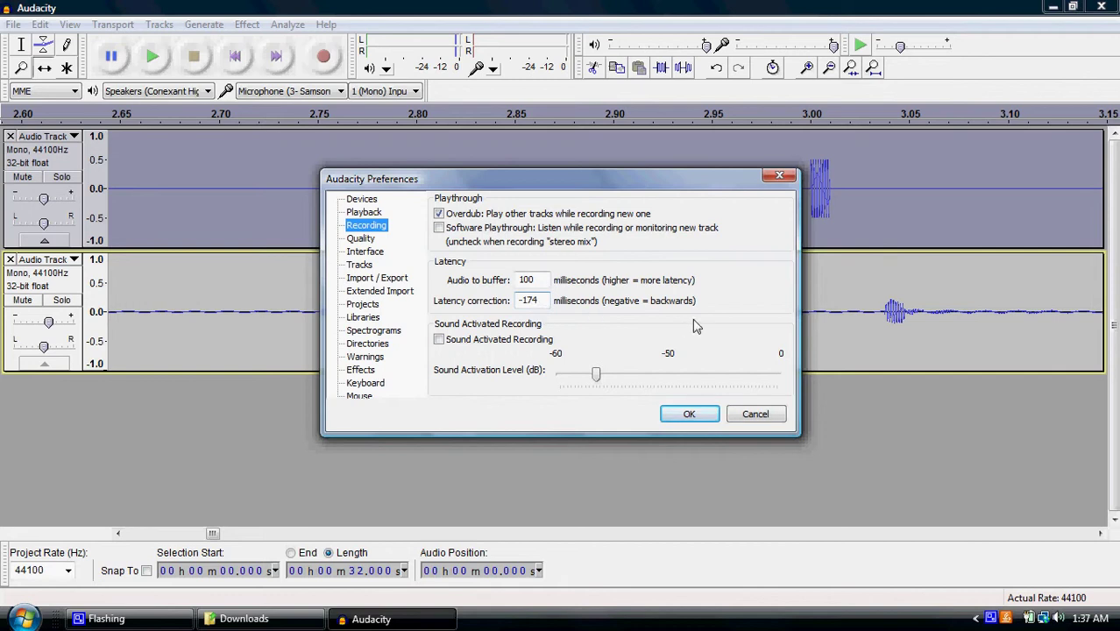
left_click(777, 178)
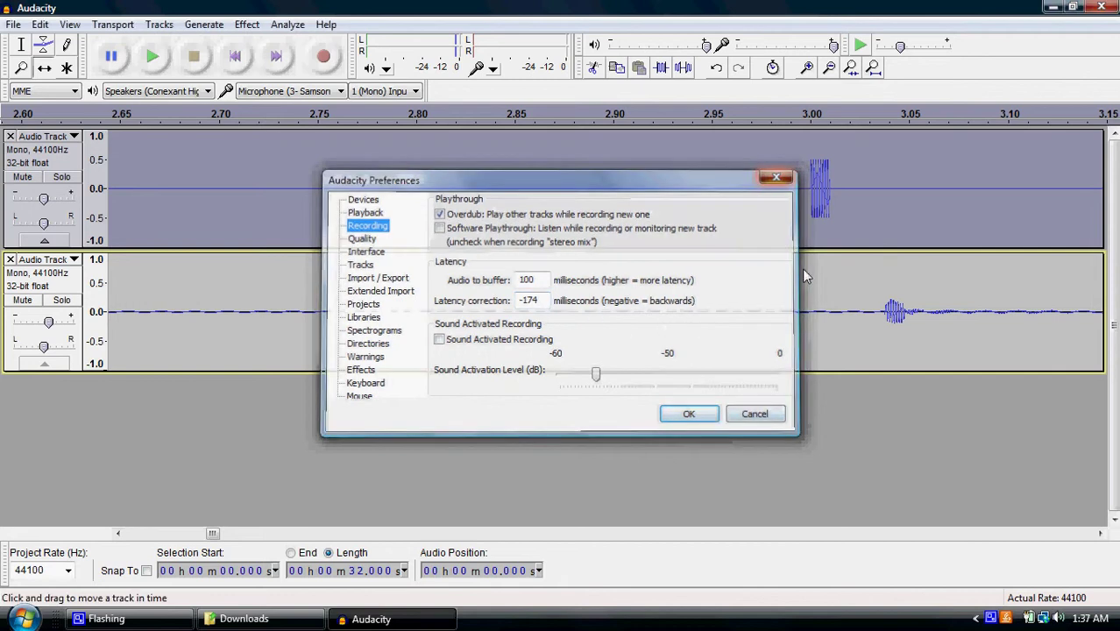
left_click(21, 45)
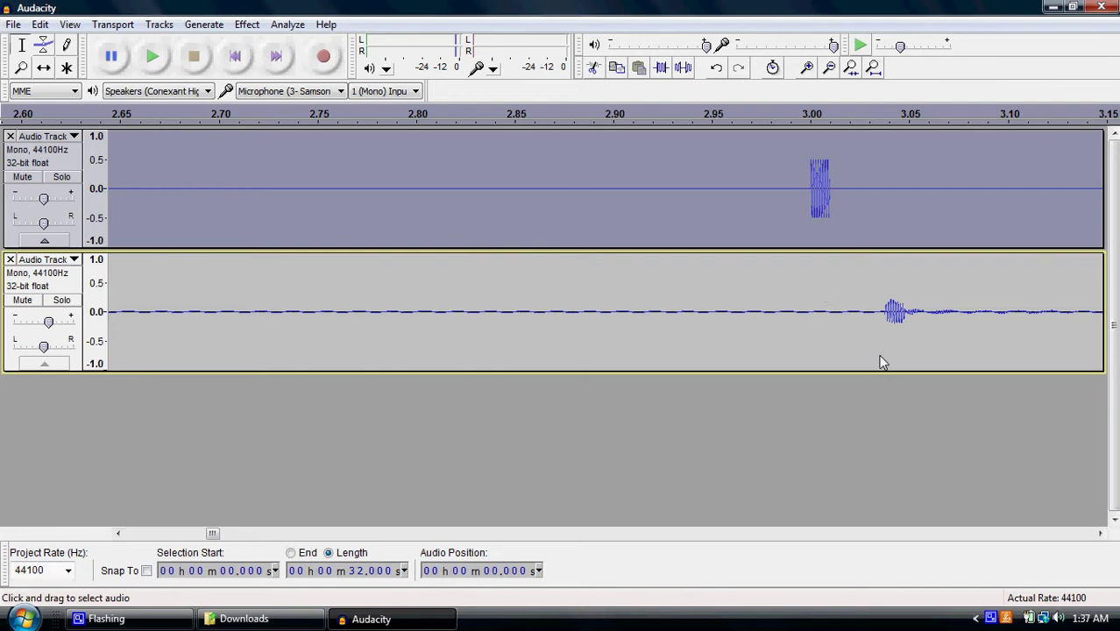
left_click_drag(812, 309, 880, 329)
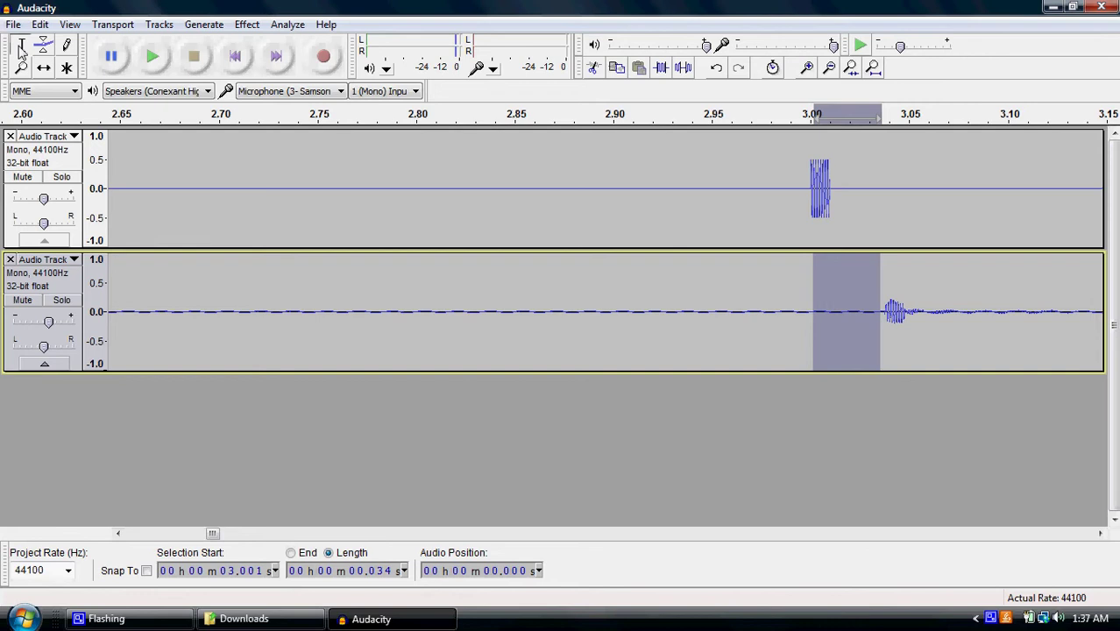
left_click(39, 24)
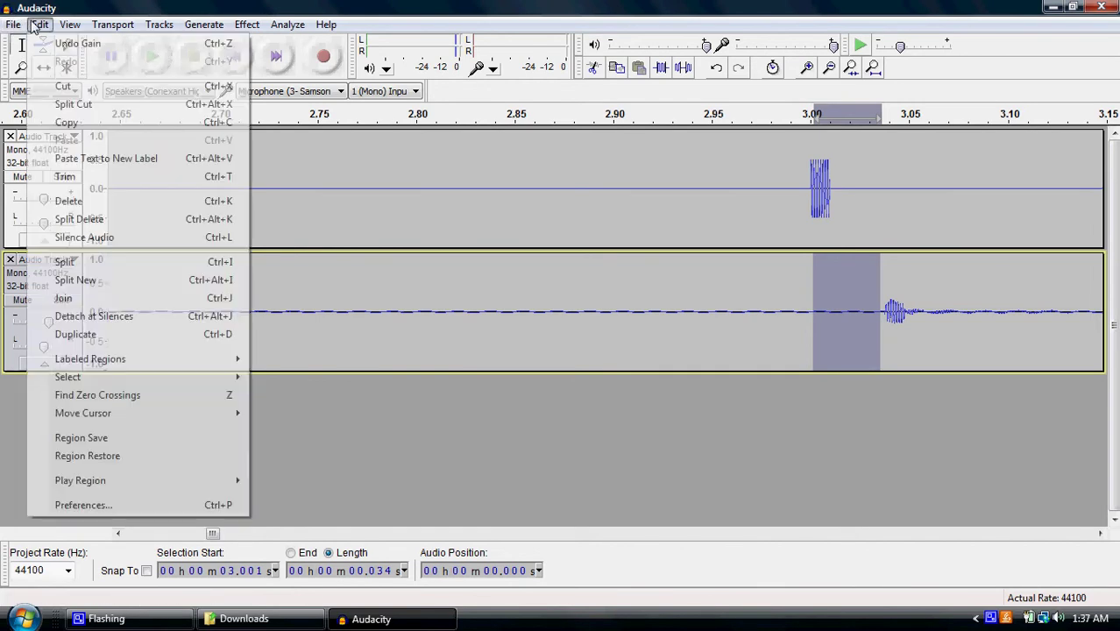
left_click(77, 505)
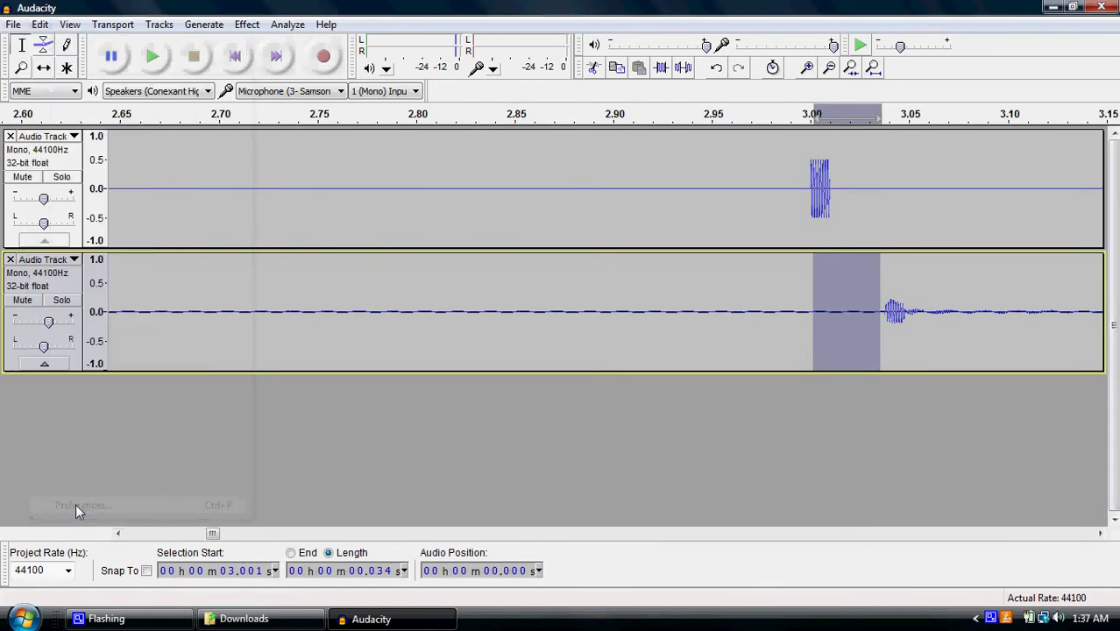
left_click(365, 213)
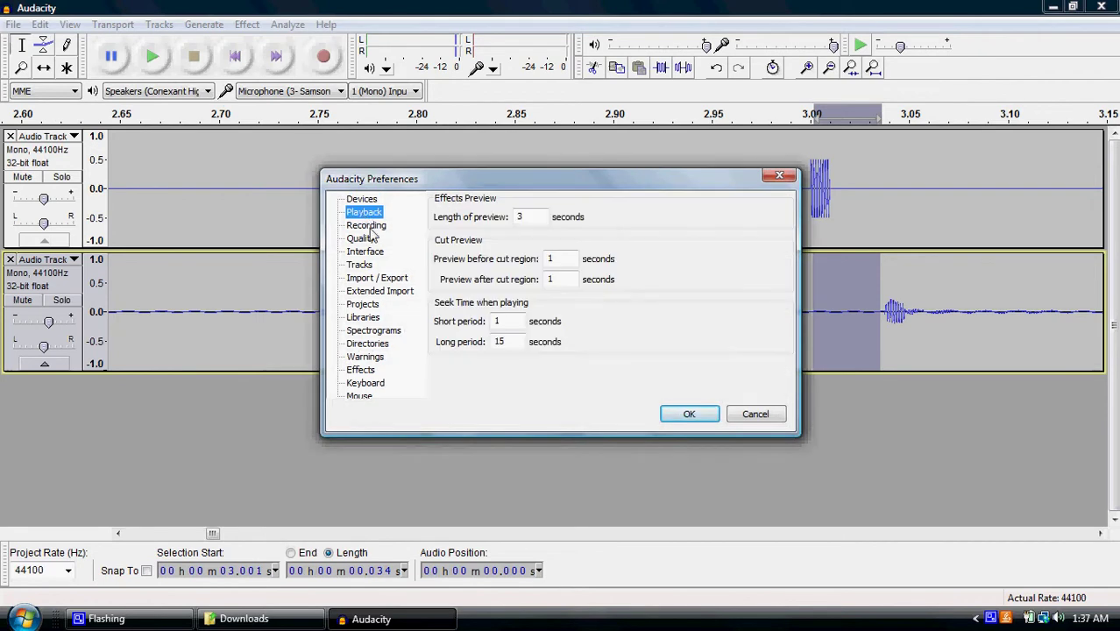
left_click(368, 226)
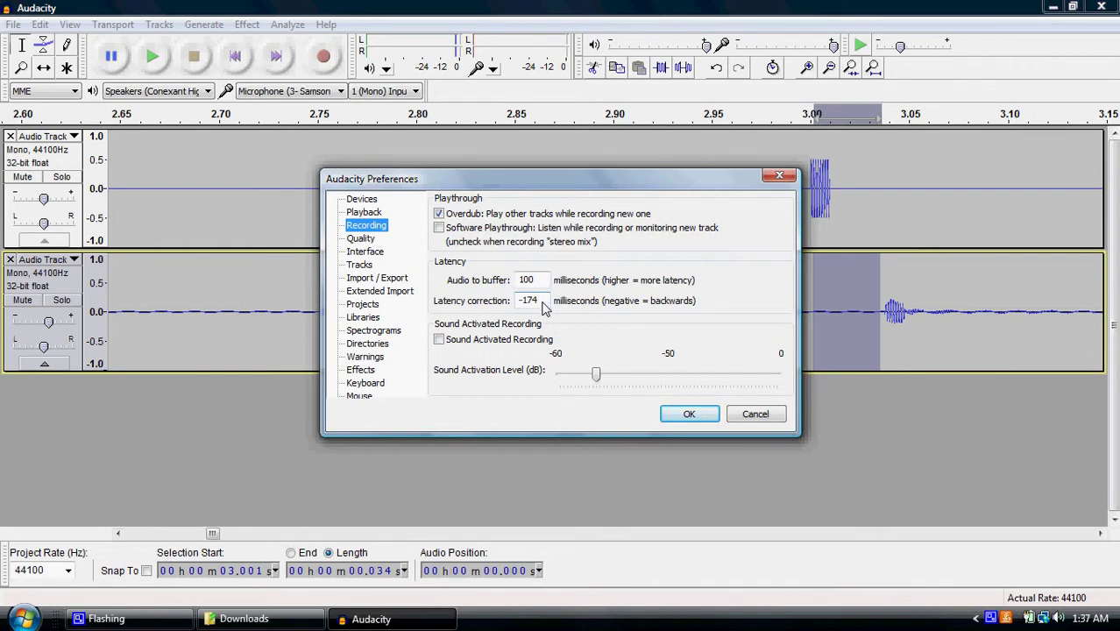
left_click_drag(635, 181, 606, 20)
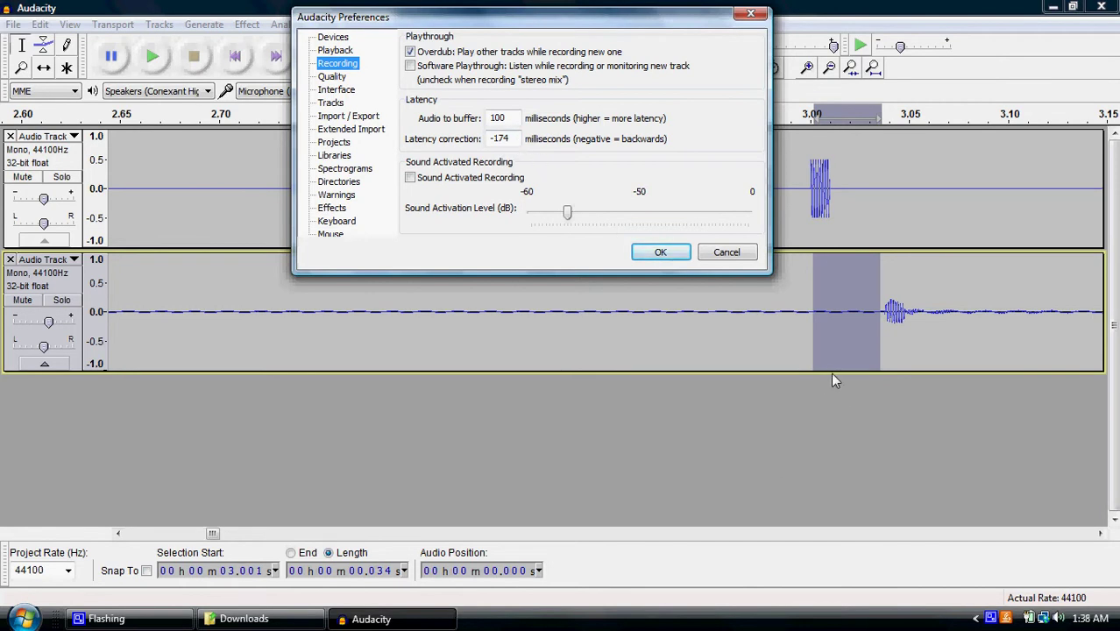
left_click_drag(658, 25, 659, 4)
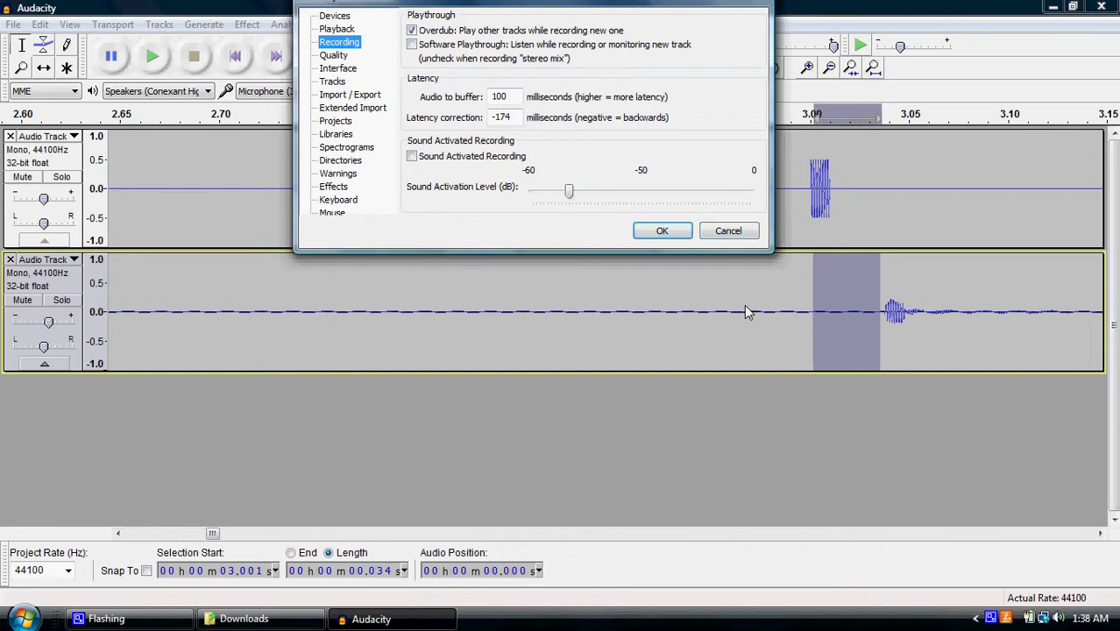
left_click(727, 232)
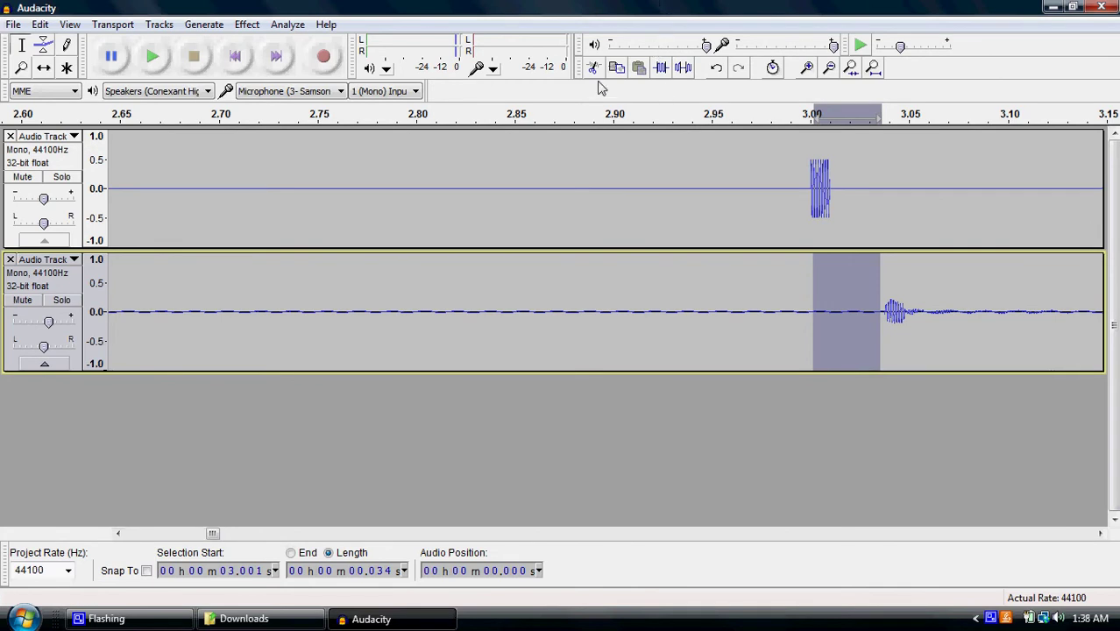
Step: Delete the recorded second track and bring up Preferences from the Edit menu
left_click(10, 260)
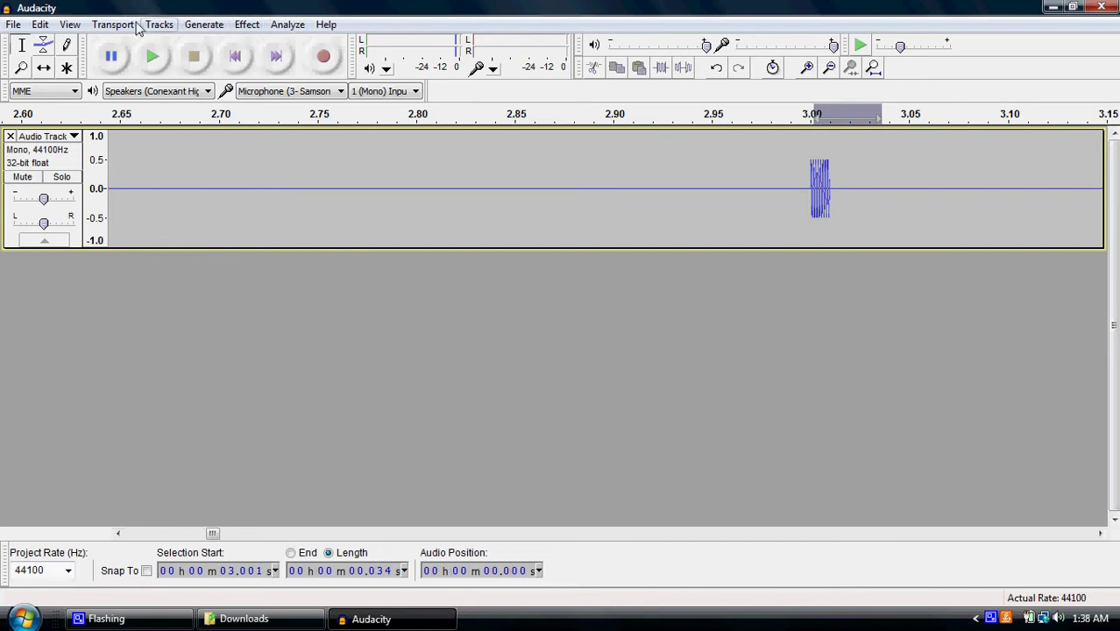
left_click(13, 24)
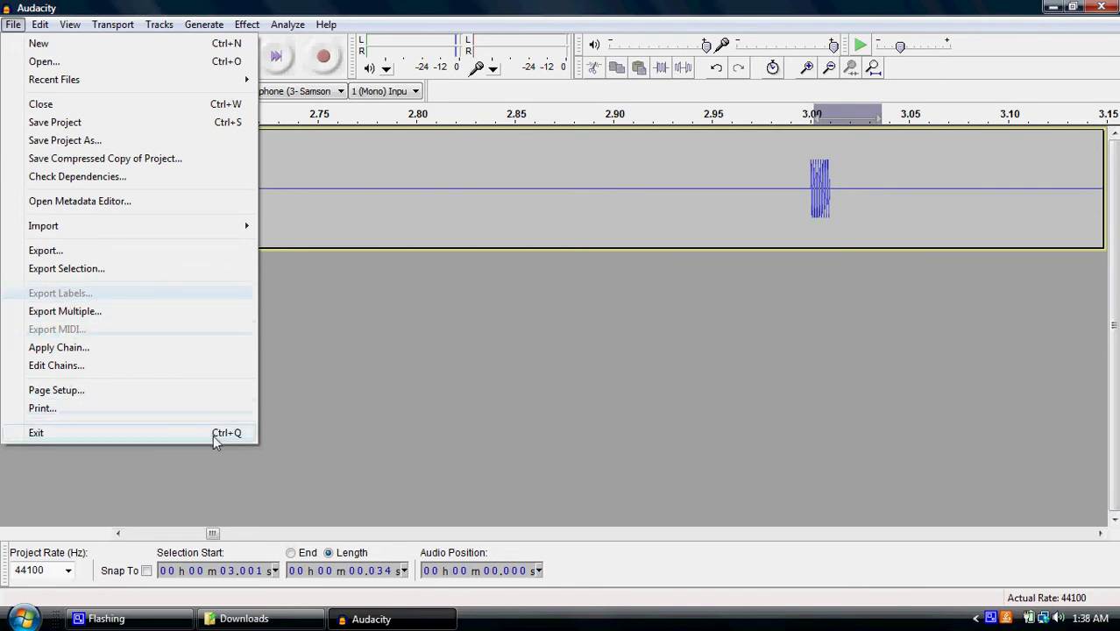
key("Right")
key("Right")
key("Right")
key("Left")
key("Left")
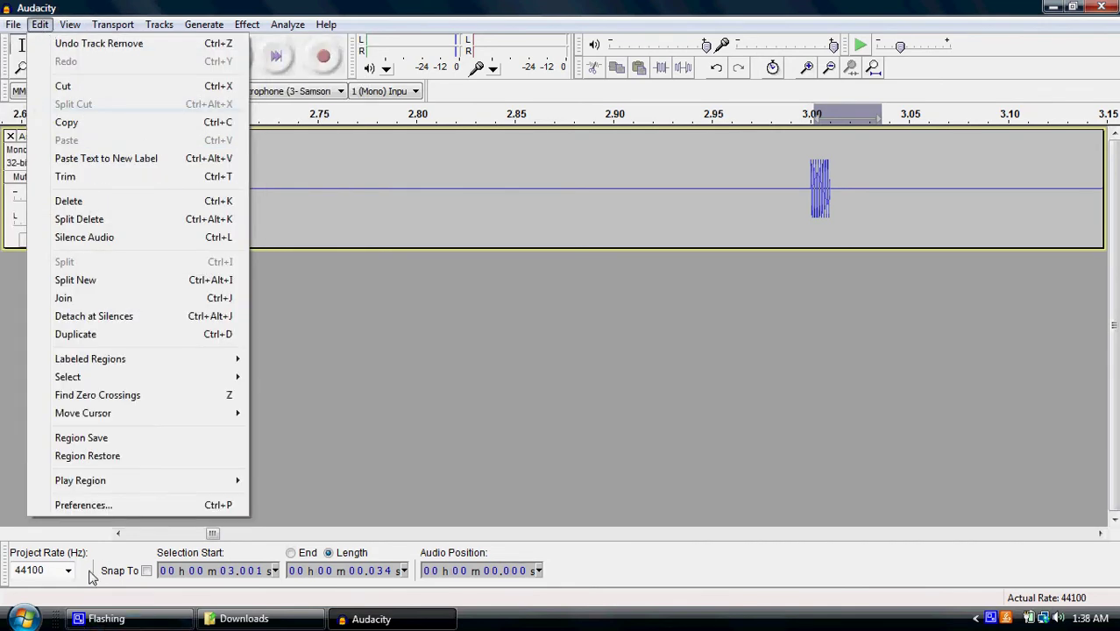
left_click(117, 504)
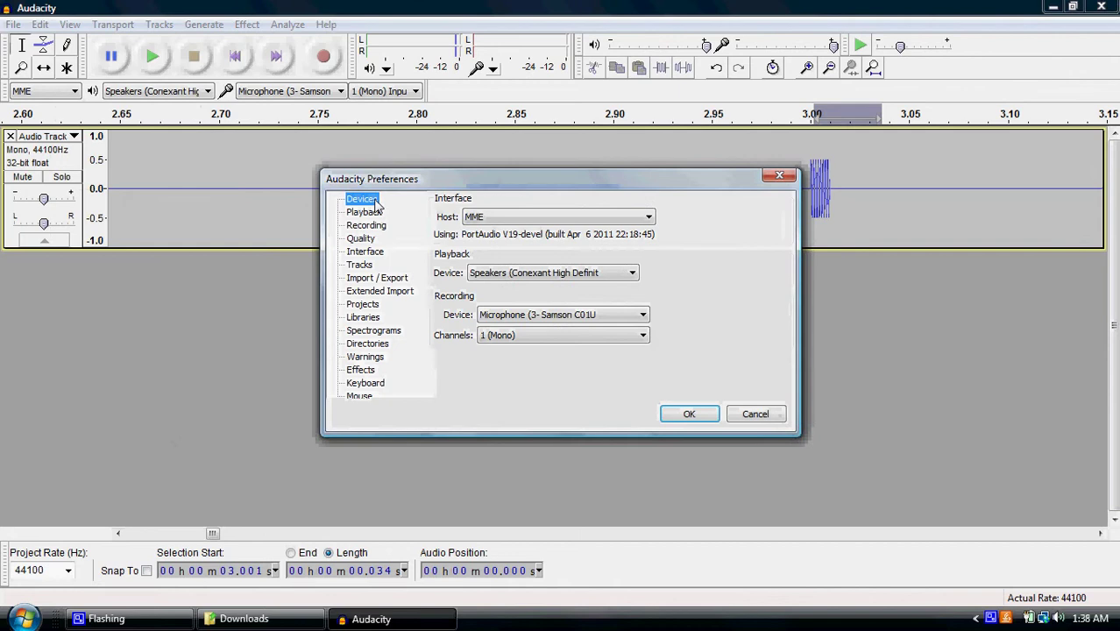
Step: Confirm -174 ms latency correction and set recording channels to 1 (Mono), then apply
left_click(368, 225)
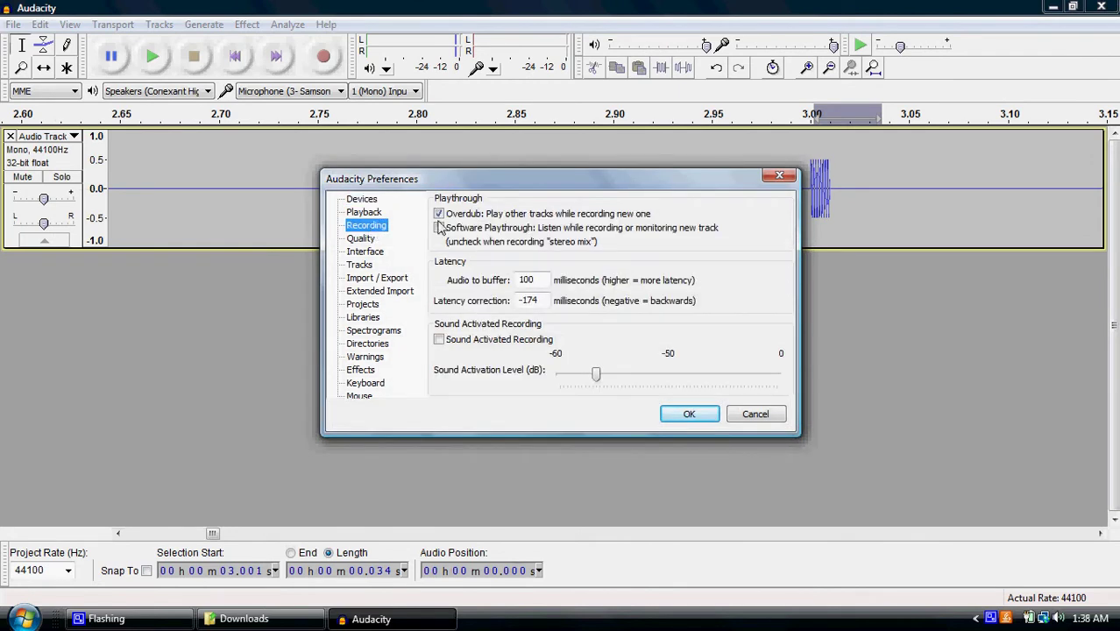
left_click(363, 239)
left_click(366, 212)
left_click(366, 199)
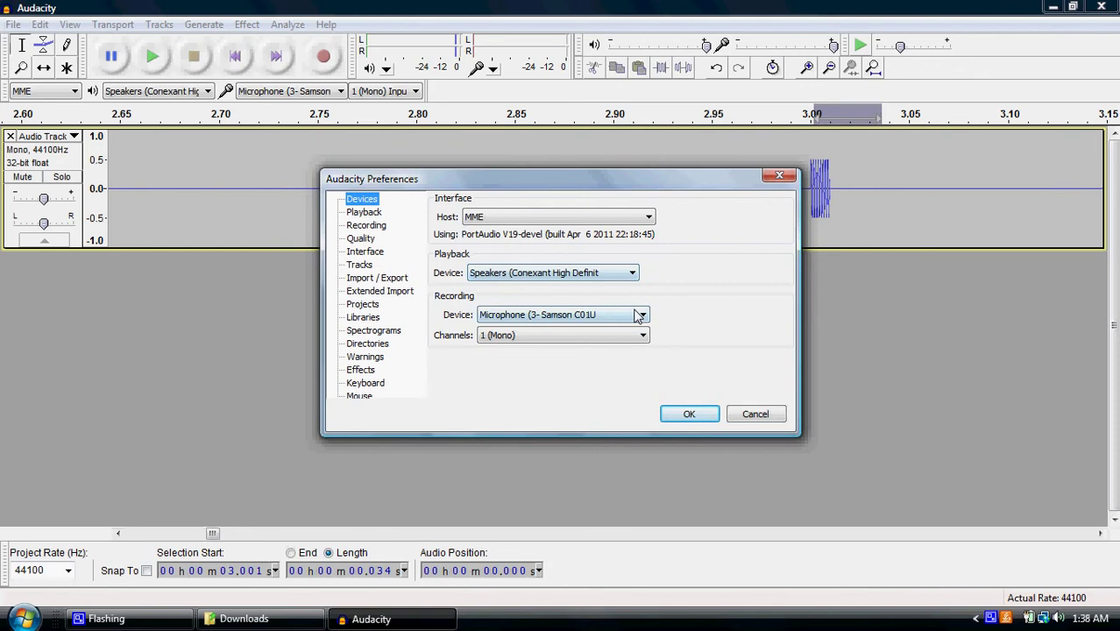
left_click(642, 337)
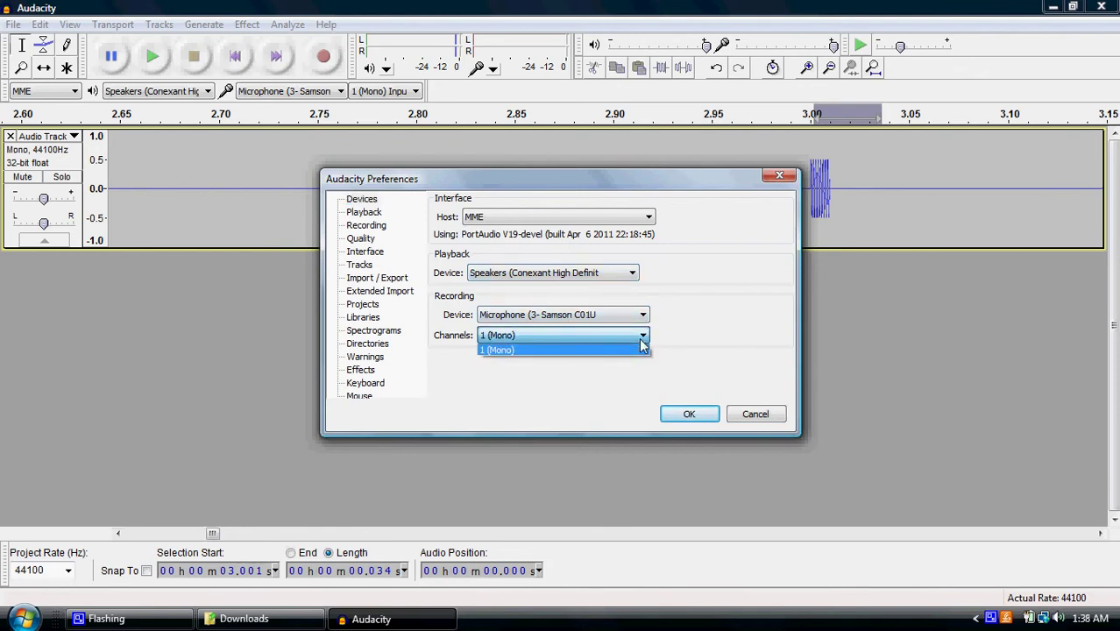
left_click(635, 349)
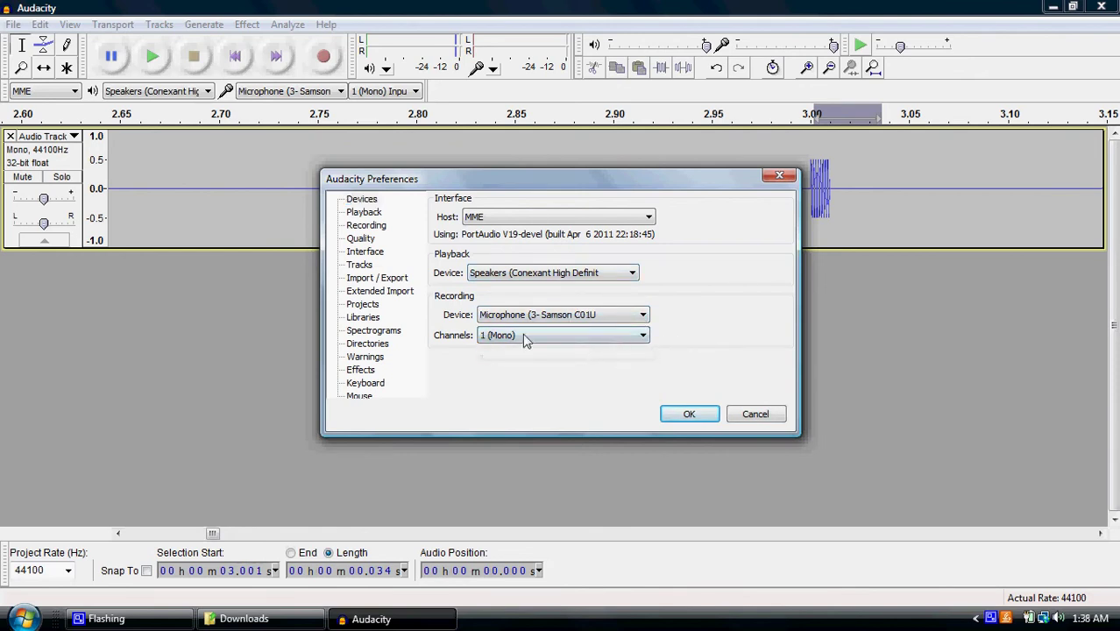
left_click(689, 412)
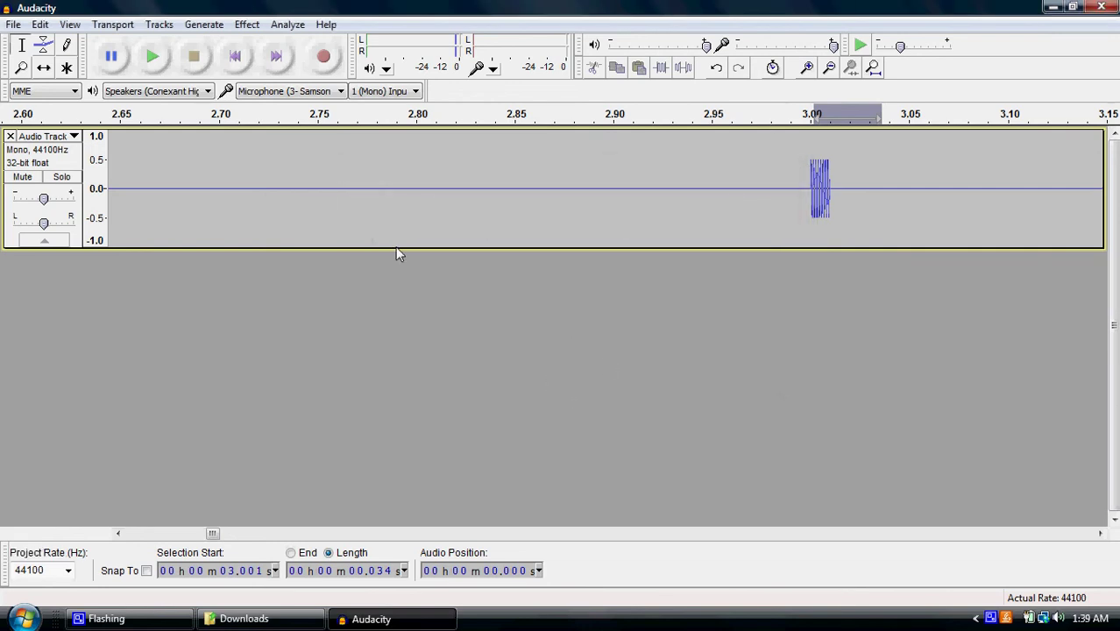
Step: Close the remaining click track, leaving the project empty
left_click(10, 136)
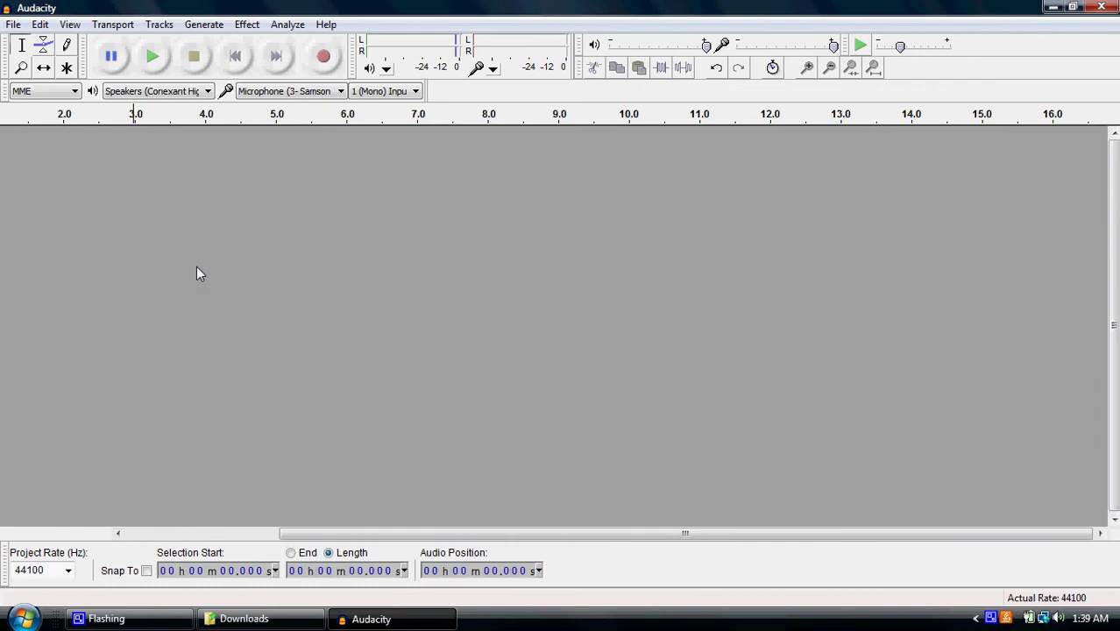